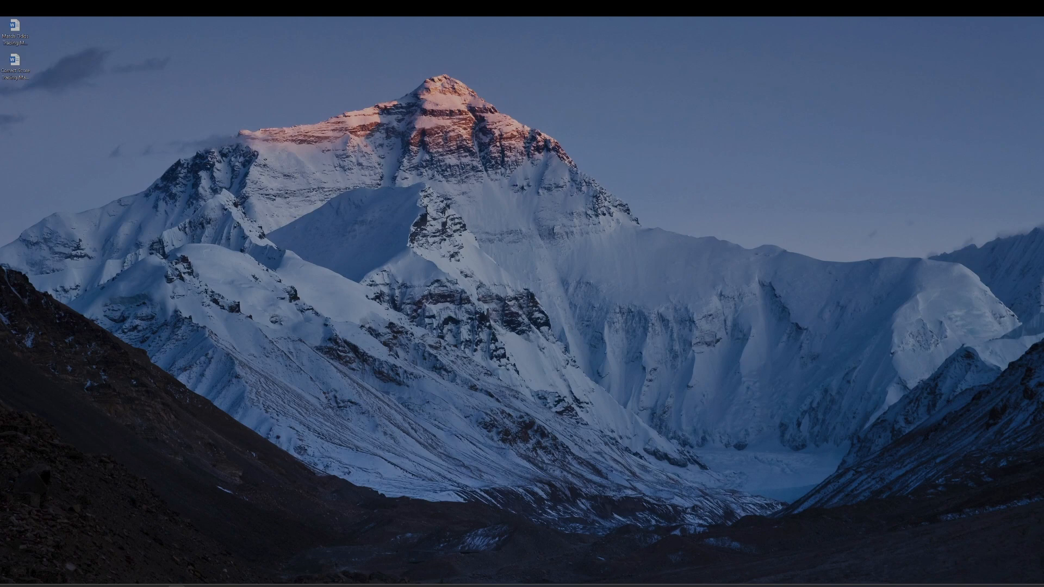
Bring the Match Odds Investing Tracker window onto the screen, maximize it and look through the trades in the Journal sheet.
drag(1043, 155, 404, 136)
click(732, 130)
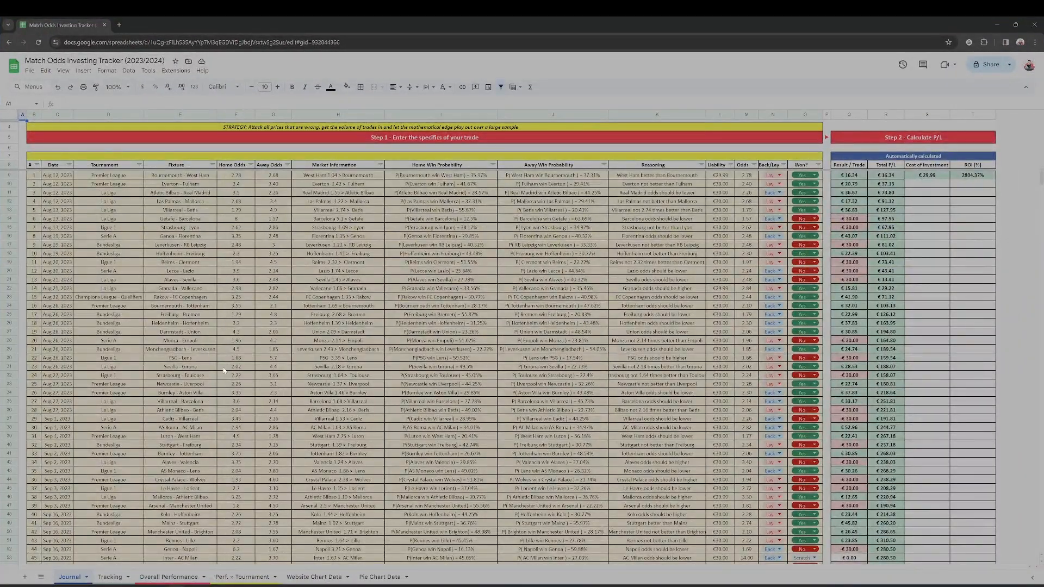
scroll(127, 384, down, 3)
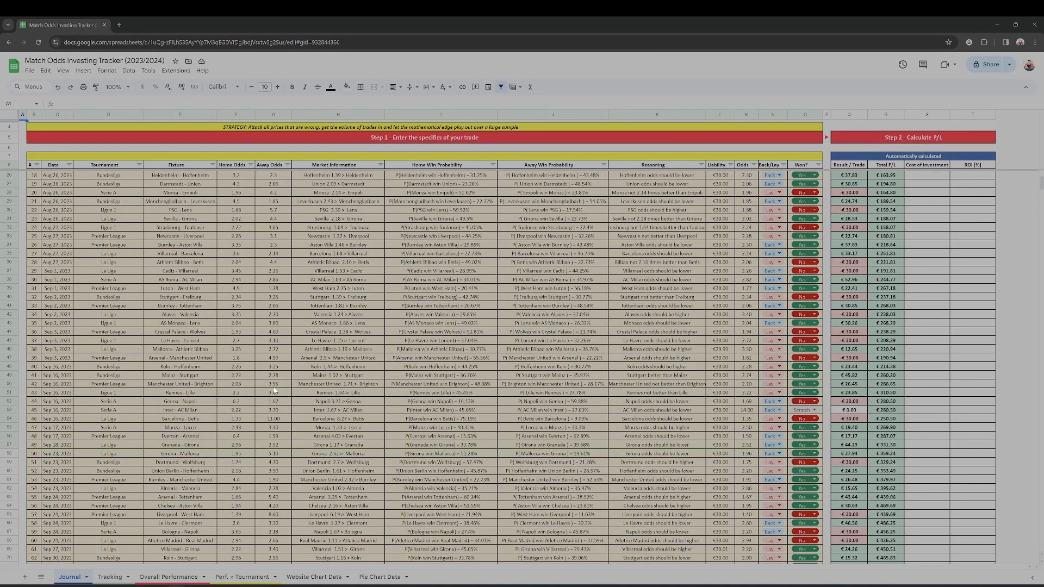
scroll(274, 390, down, 2)
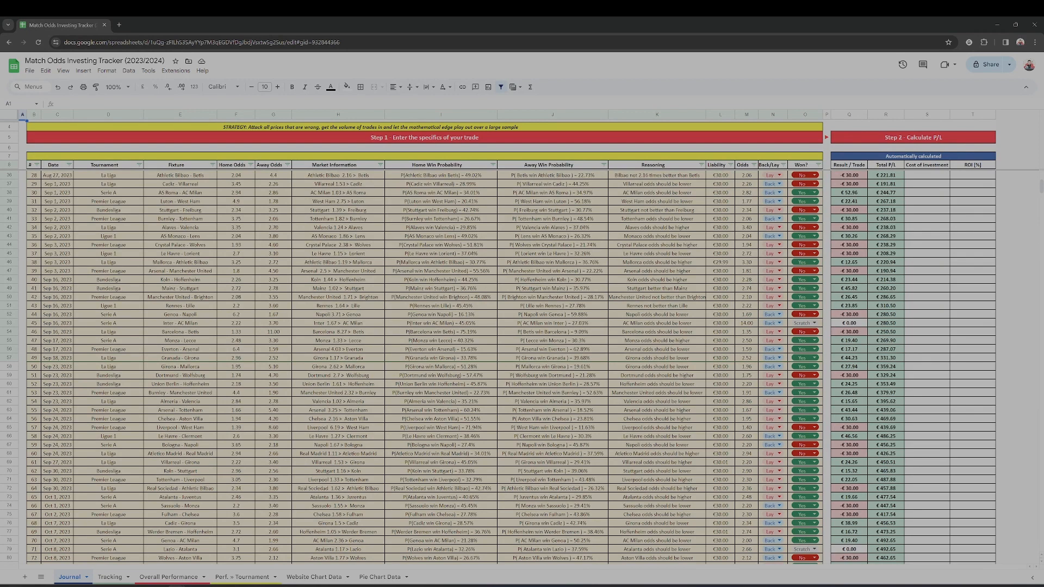
Review the Overall Performance and tournament performance sheets, plus the Website Chart Data and Pie Chart Data sheets.
click(156, 583)
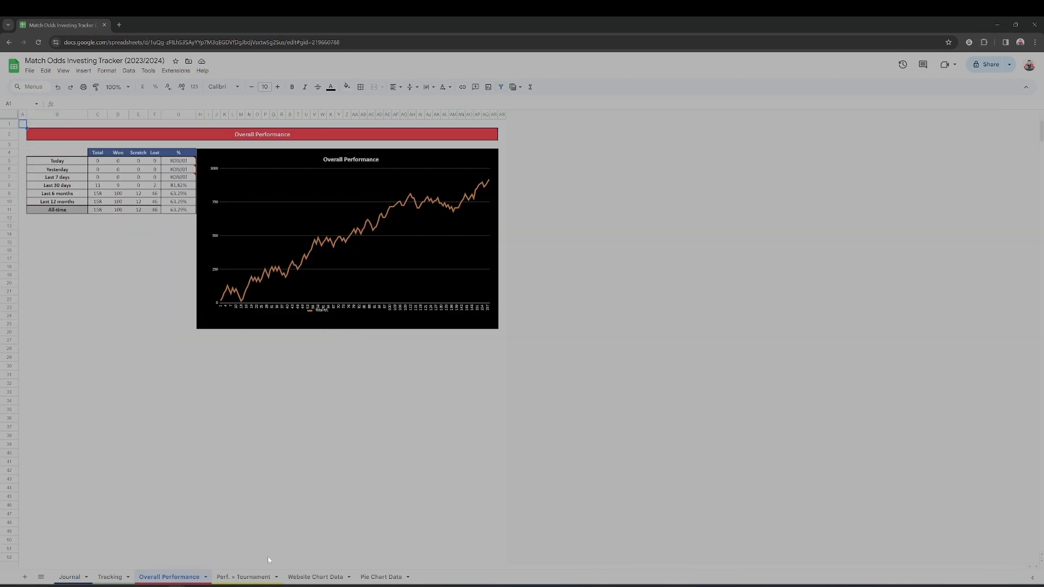
click(243, 581)
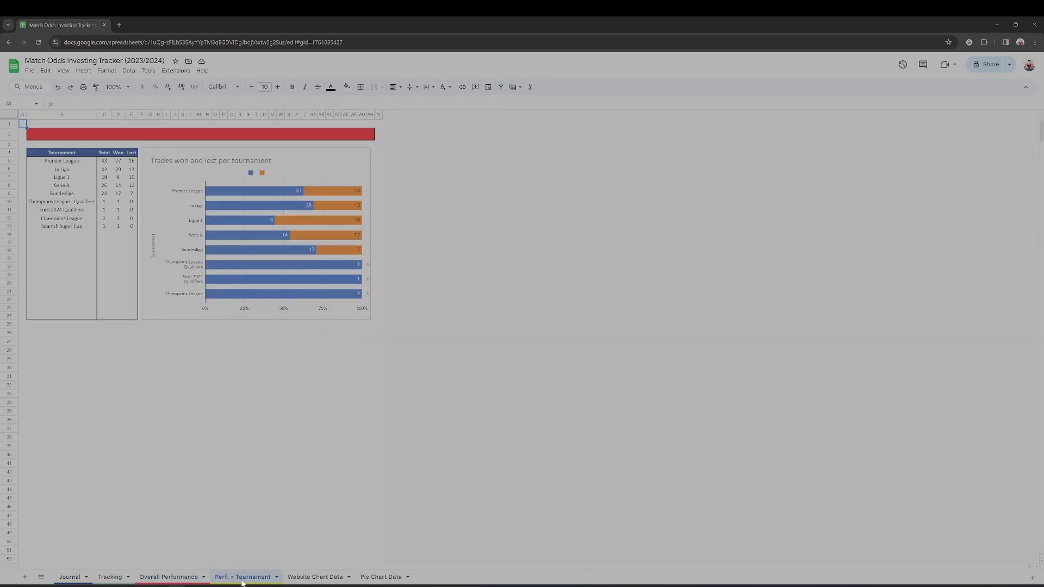
click(310, 577)
click(377, 577)
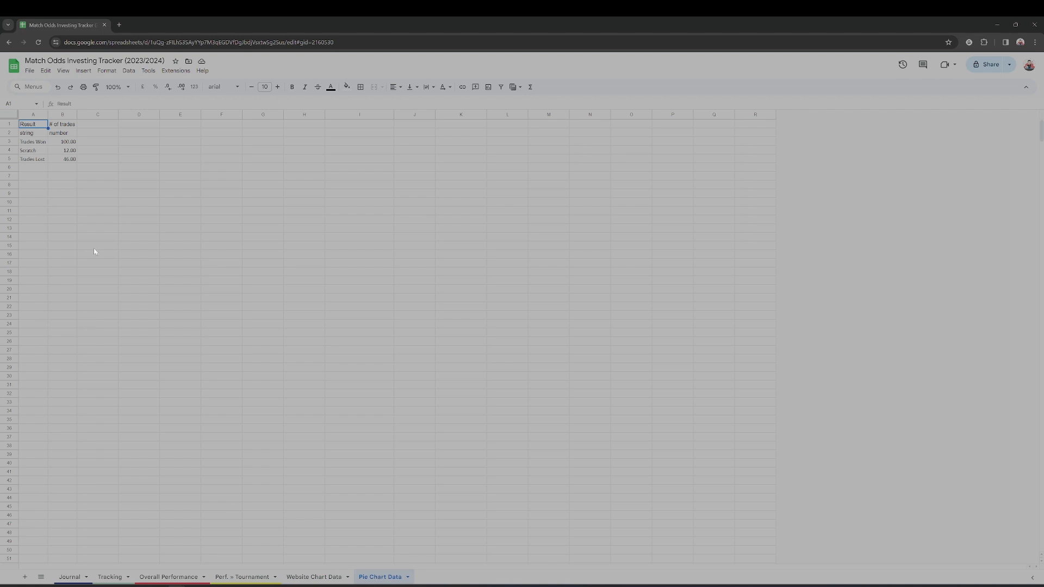
click(309, 577)
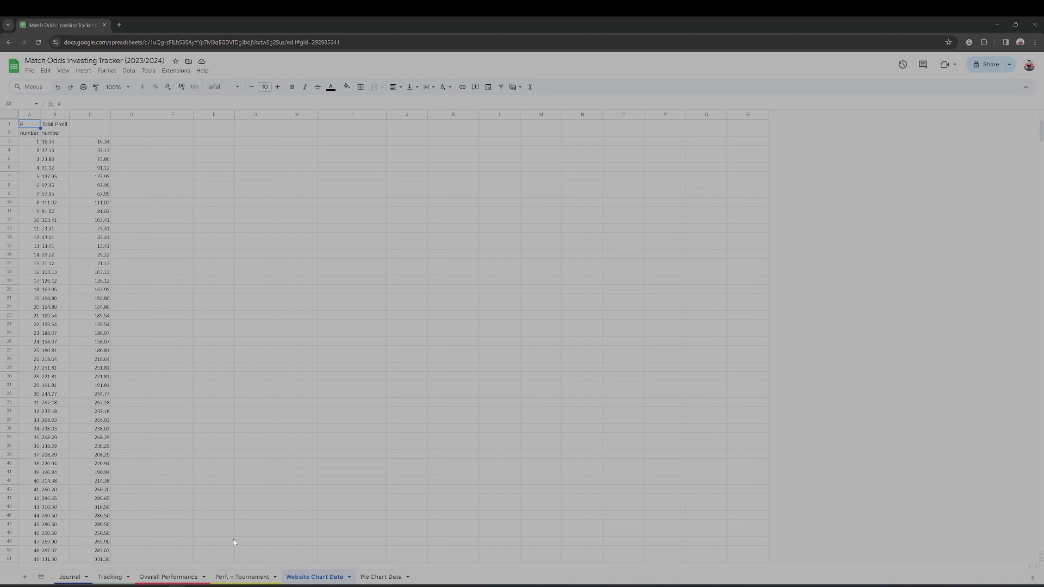
Examine the daily, weekly, monthly and yearly results in the Tracking sheet, comparing them with the Journal and performance sheets.
click(111, 577)
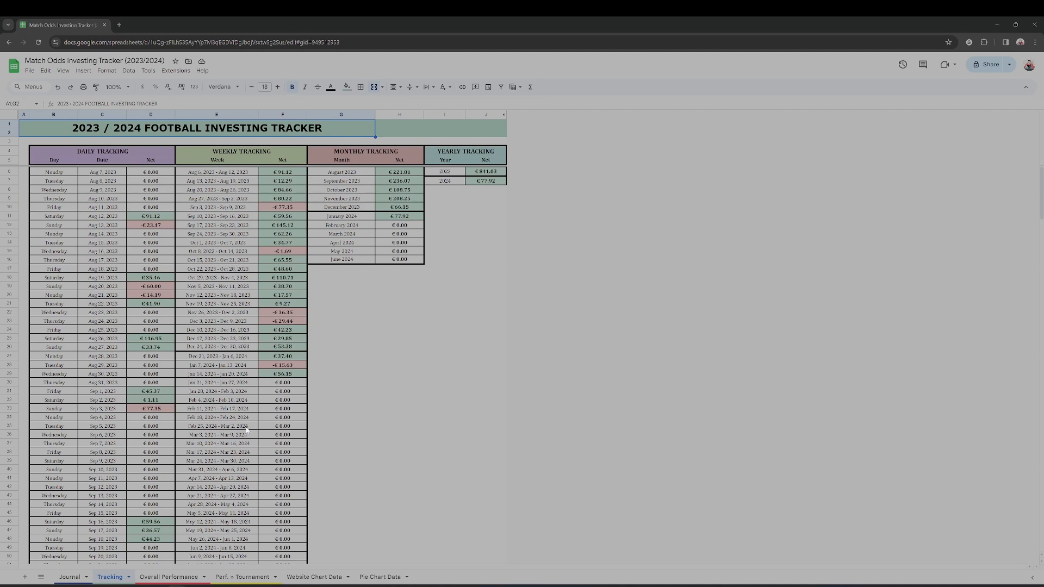
click(70, 577)
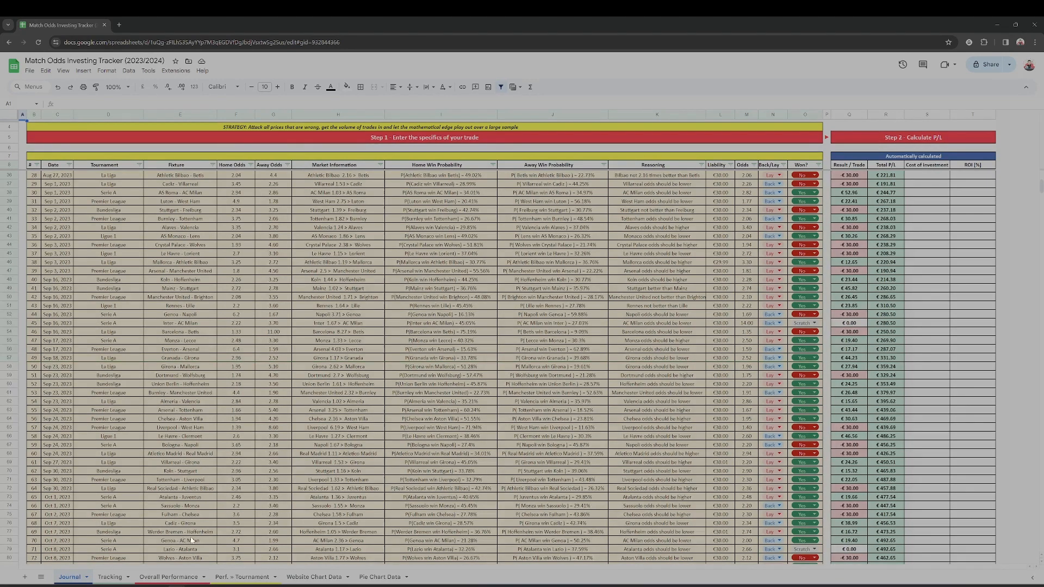
click(169, 577)
click(233, 576)
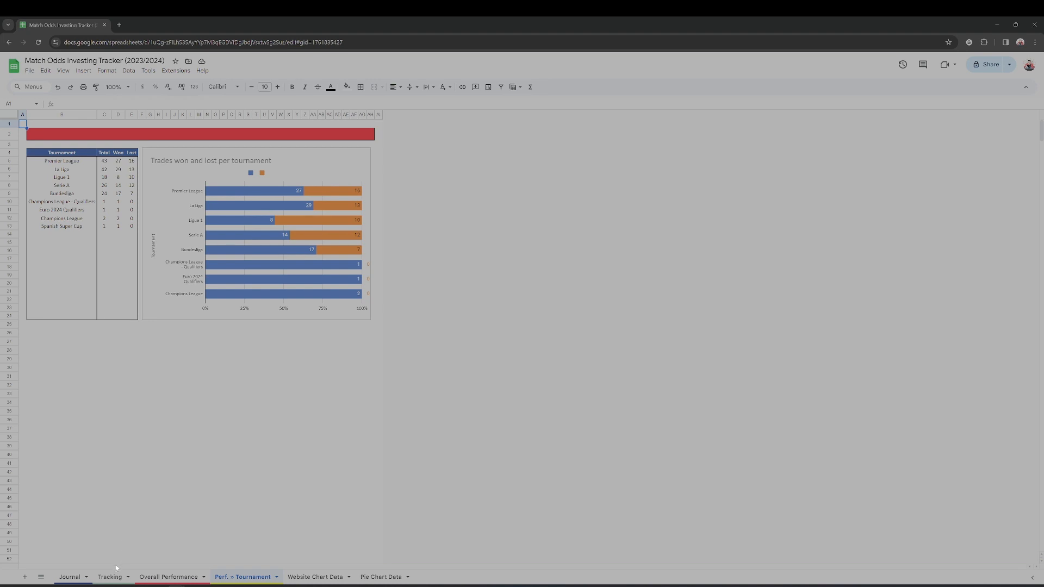
click(103, 577)
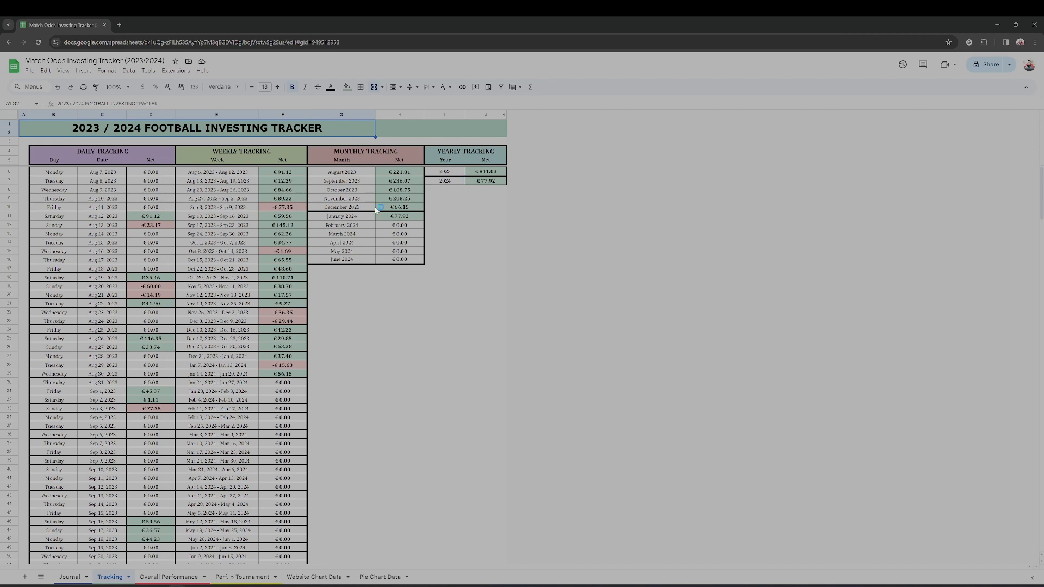
click(61, 579)
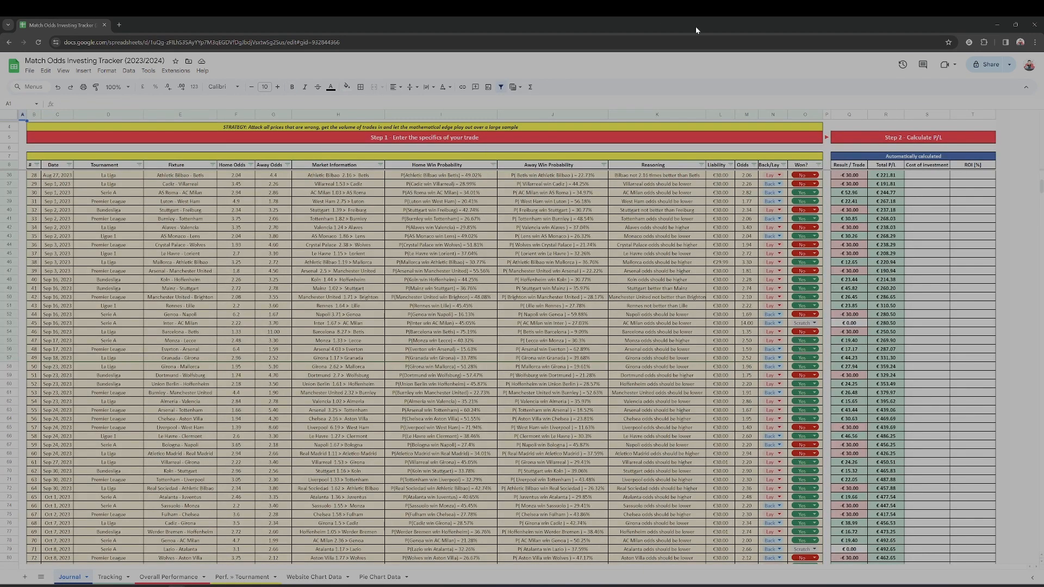
Close the Match Odds Investing Tracker and maximize the Football Investing Analysis Tracker, pointing out its A > B and win probability columns.
click(1032, 21)
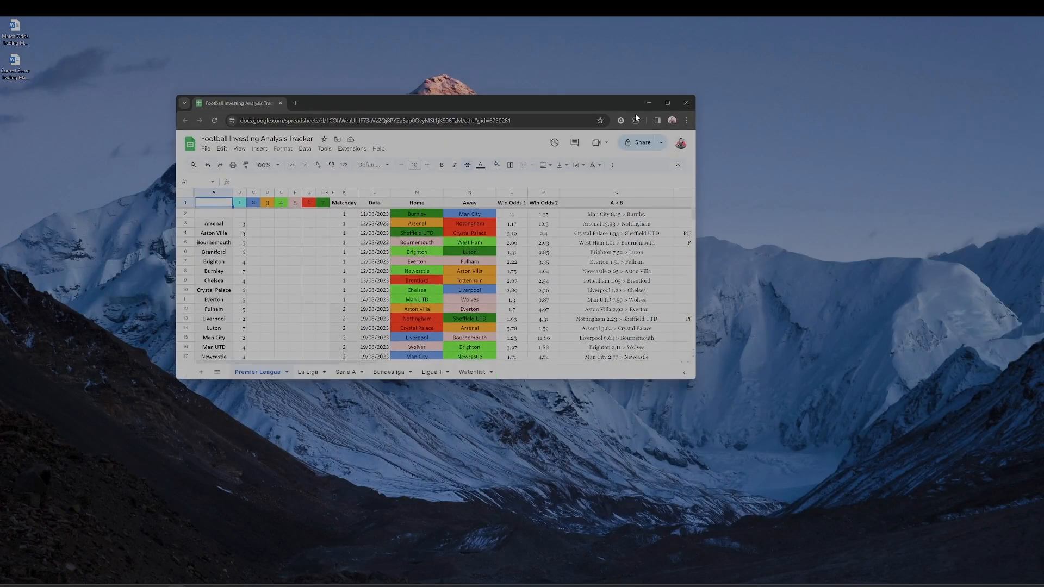
click(664, 103)
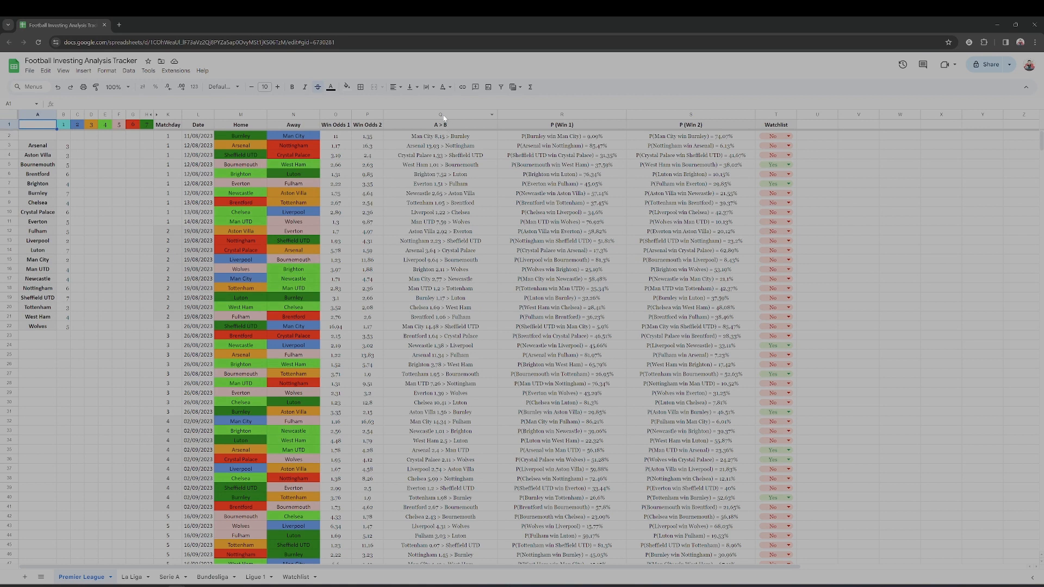
drag(435, 115, 679, 126)
click(854, 206)
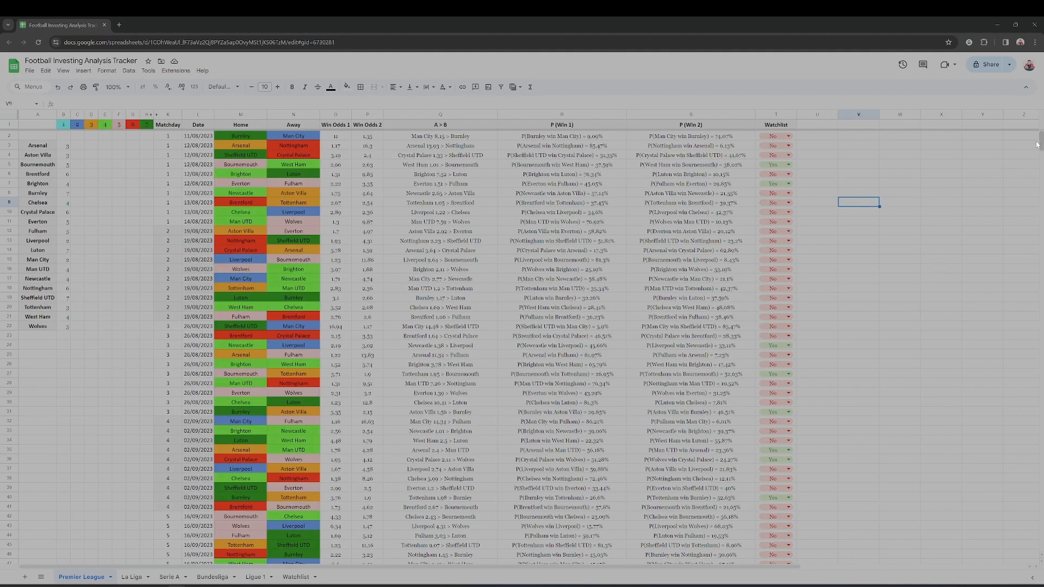
drag(1040, 143, 980, 130)
Inspect the Win Odds 1, Win Odds 2 and A > B cells of the Burnley versus Man City match in row 2.
click(334, 138)
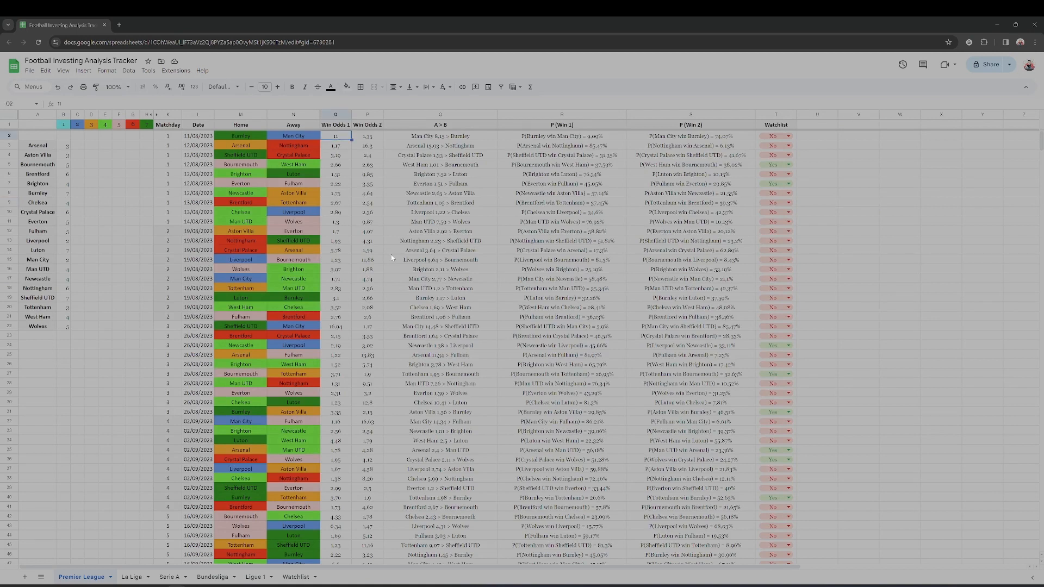
key(Right)
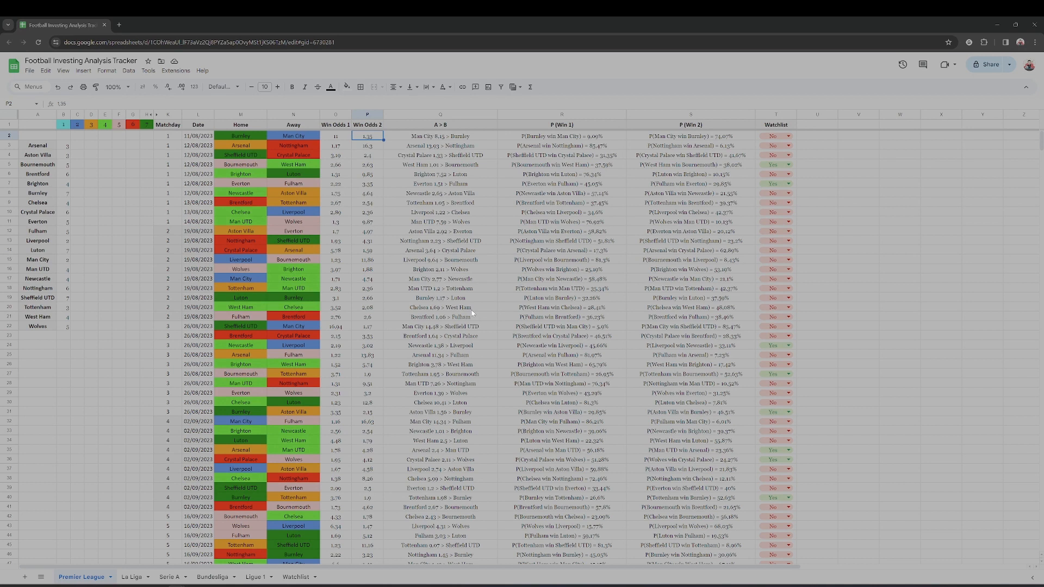
key(Left)
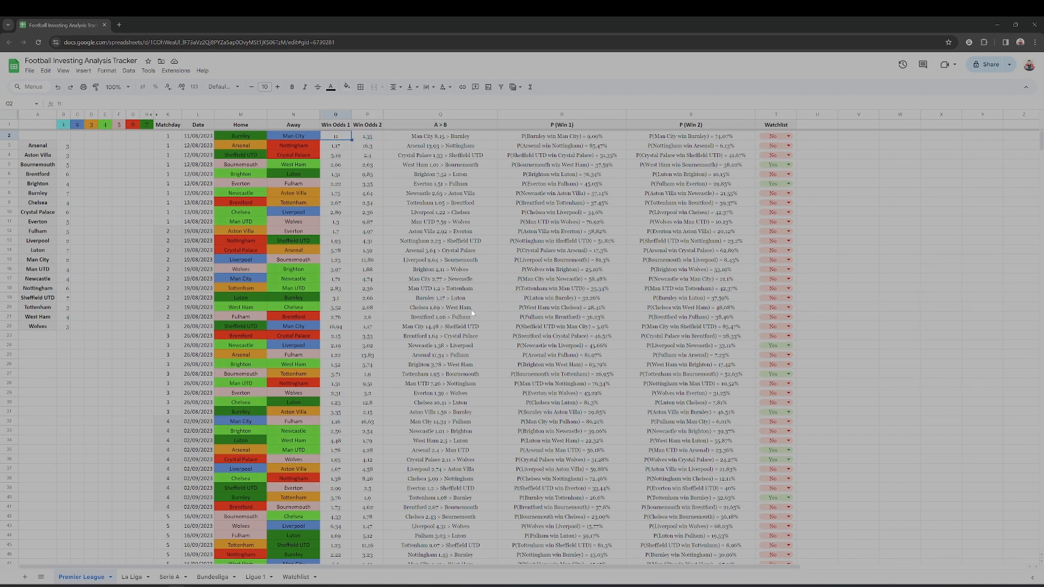
key(Right)
key(Right)
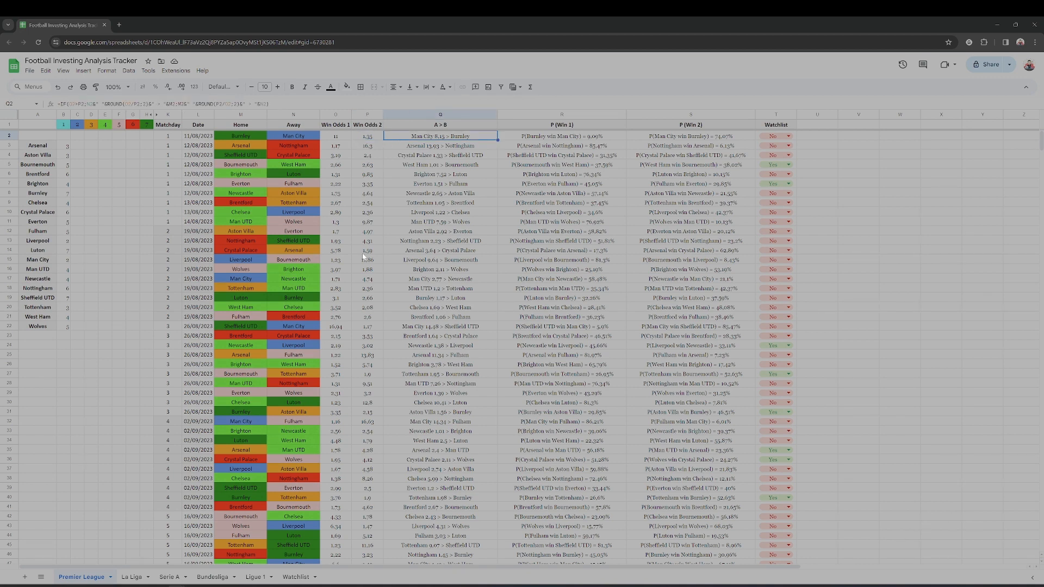
Enlarge the sheet to 150% and examine the logical test of the IF formula in the A > B cell Q2.
click(126, 87)
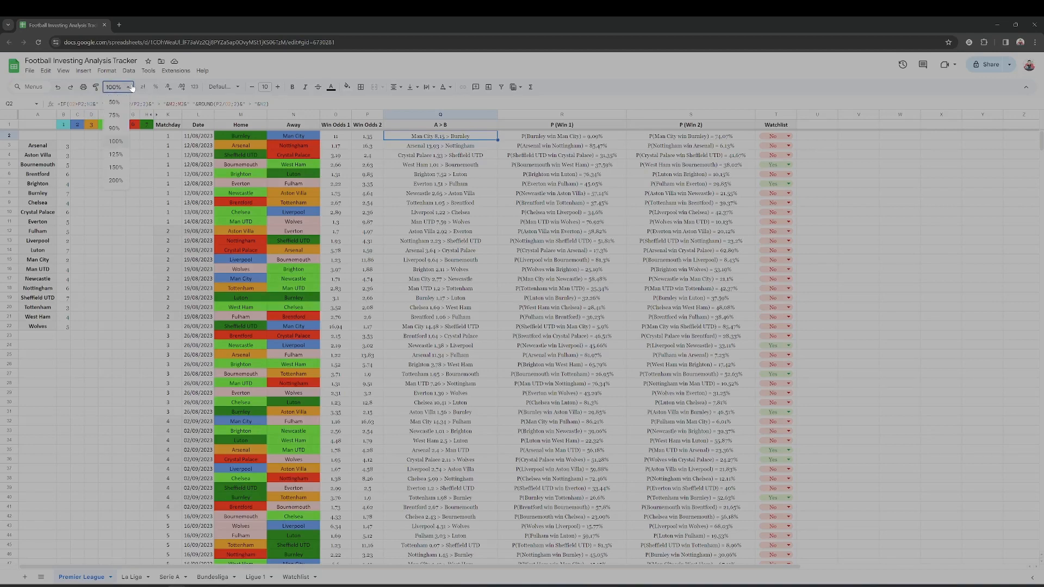
click(113, 168)
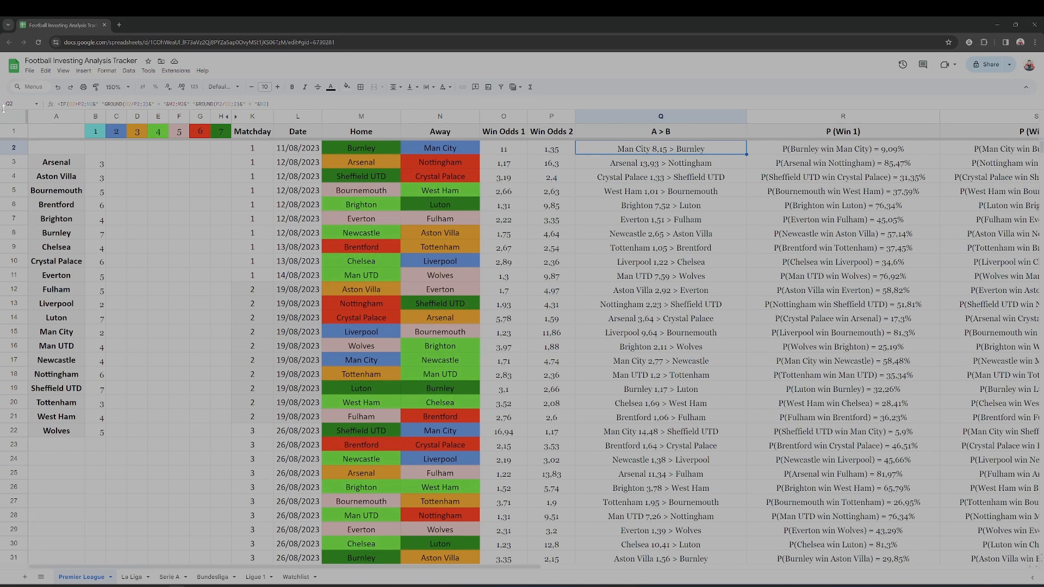
click(72, 107)
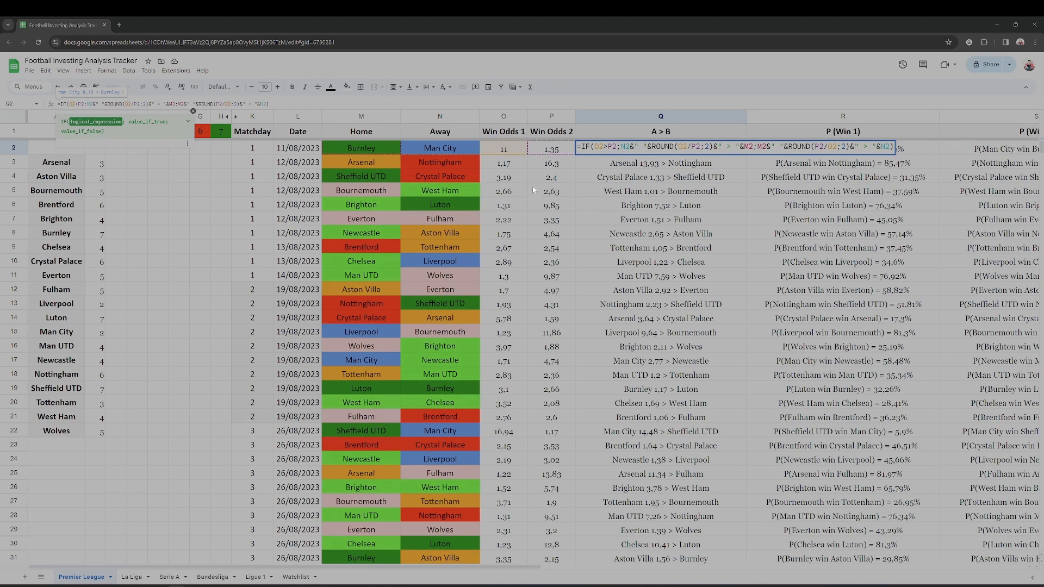
key(Escape)
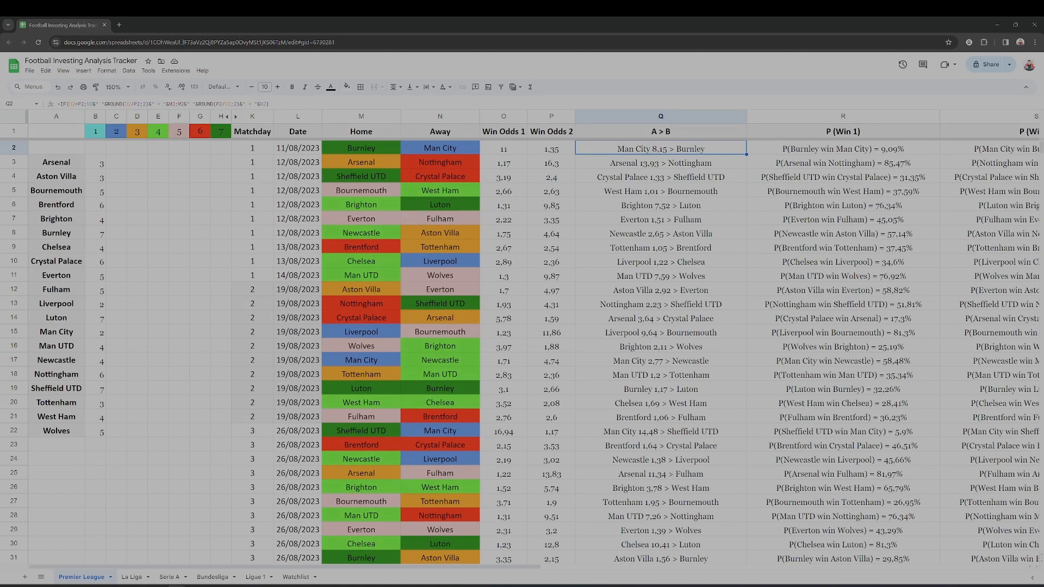
Examine the value-if-false part of Q2's IF formula, including its ROUND function and the closing N2 reference.
click(176, 103)
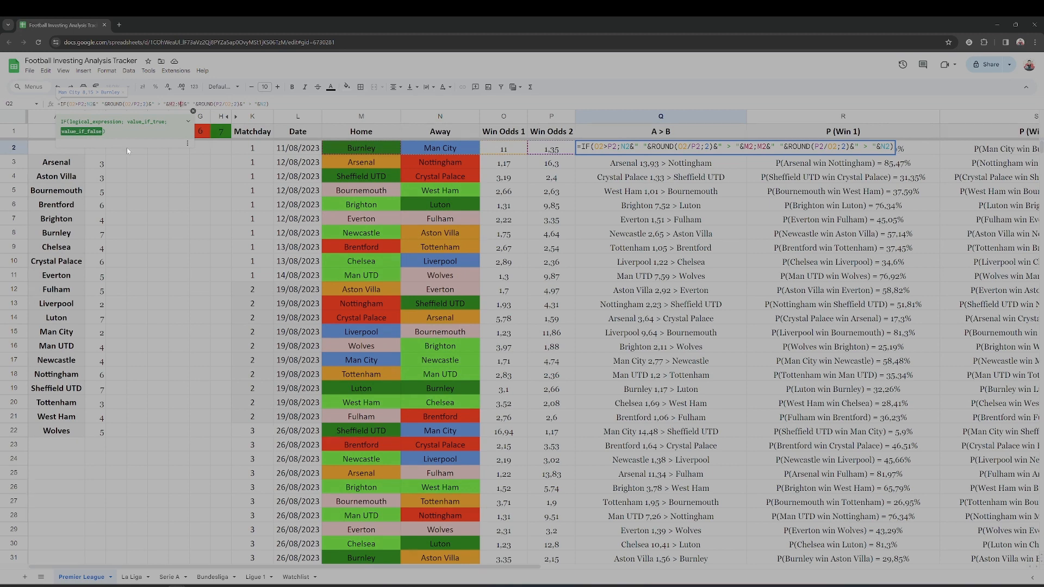
key(Escape)
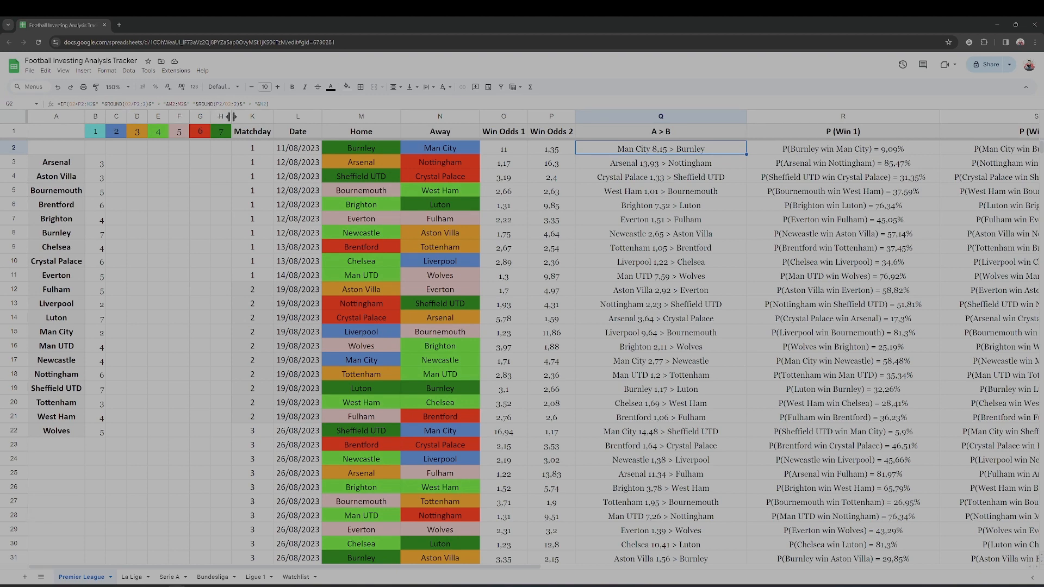
click(235, 103)
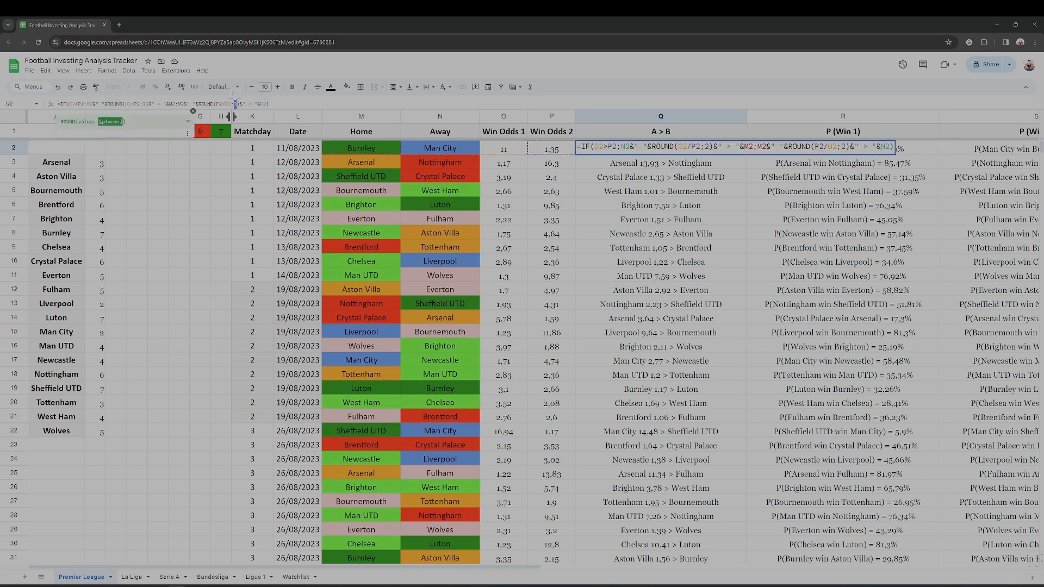
drag(248, 104, 270, 104)
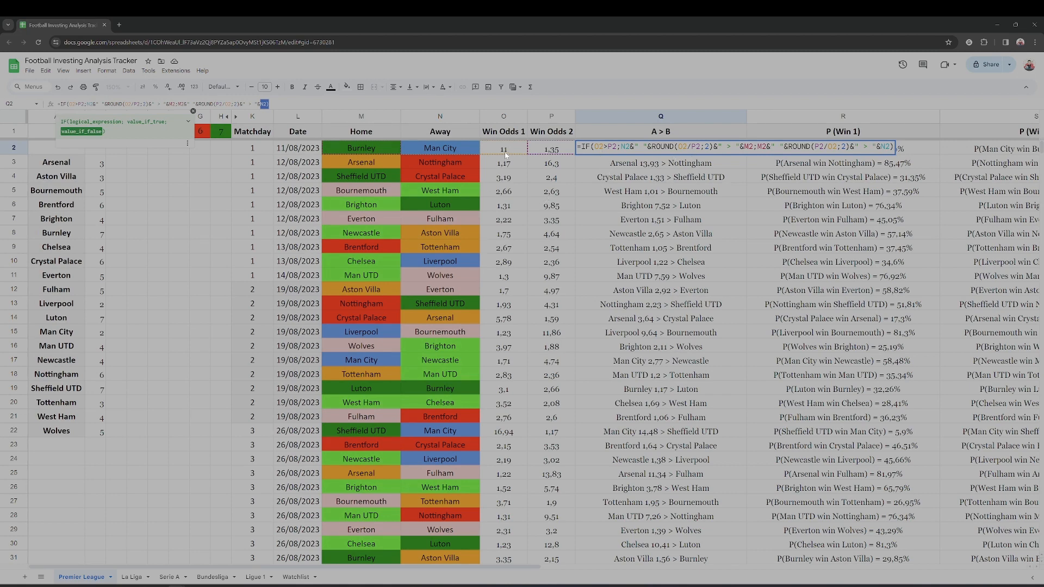
key(Return)
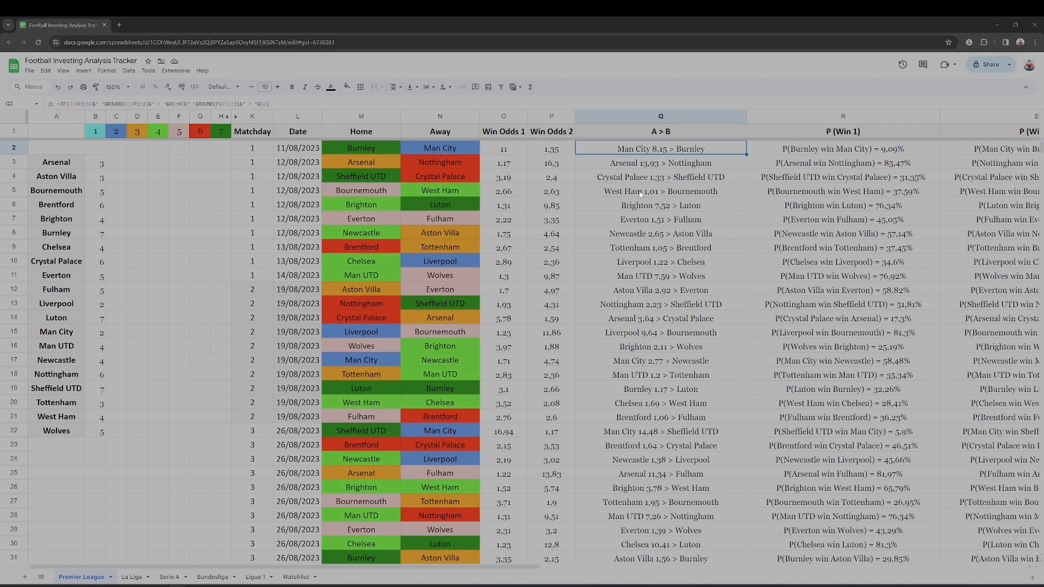
Test the A > B formula by setting Win Odds 1 in O2 to 1,35 and Win Odds 2 in P2 to 11.
click(505, 154)
text(1,35)
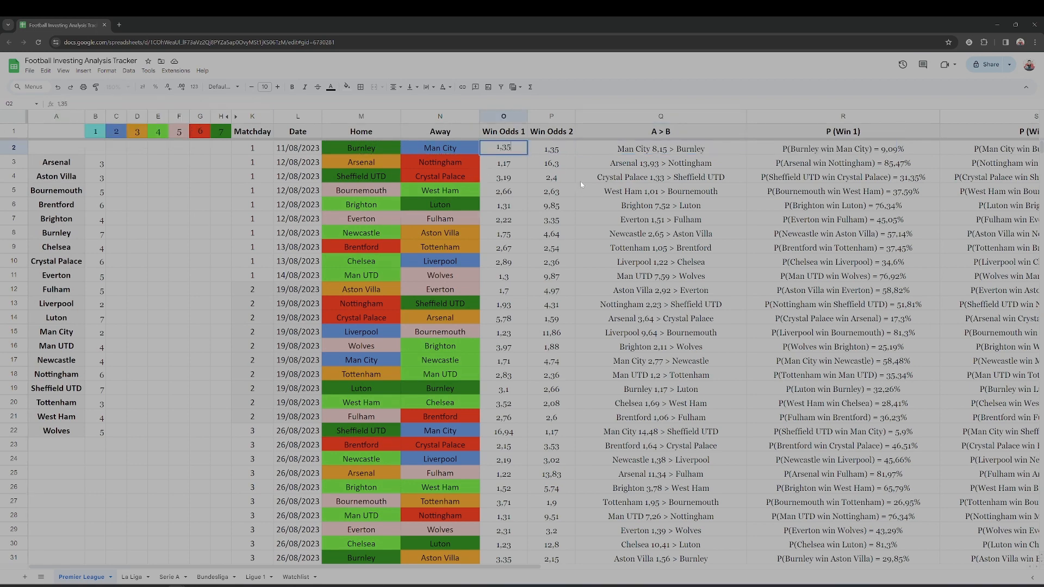
key(Tab)
text(11)
key(Return)
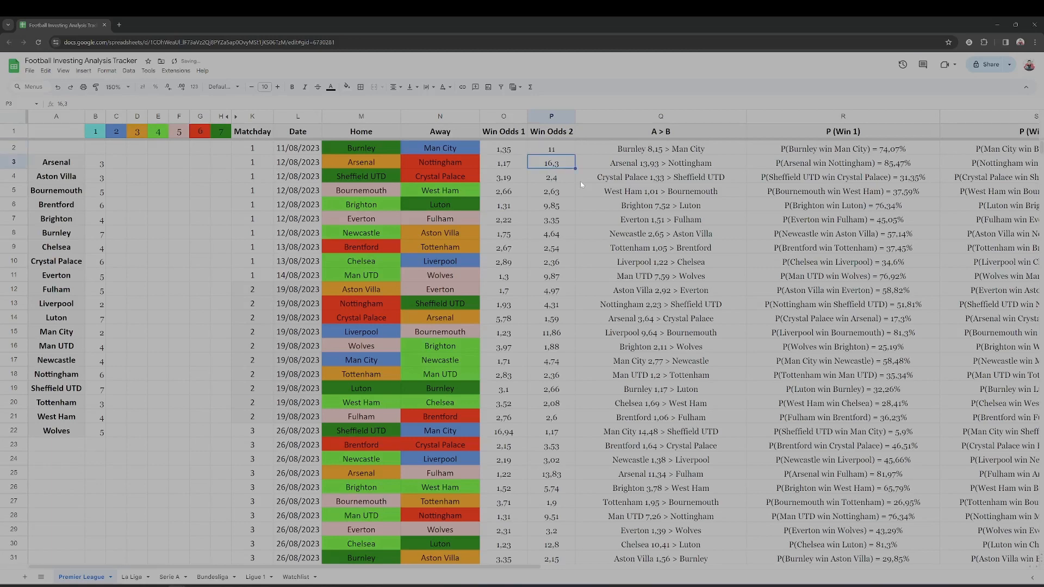
click(618, 152)
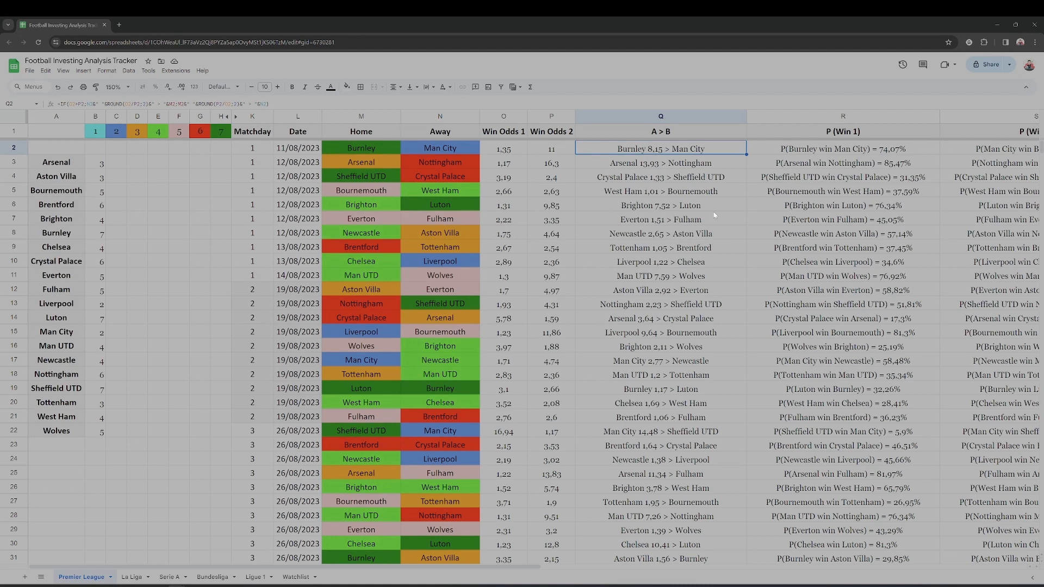
Restore the Burnley versus Man City odds by entering 11 in O2 and 1,35 in P2.
key(Left)
key(Left)
text(11)
key(Right)
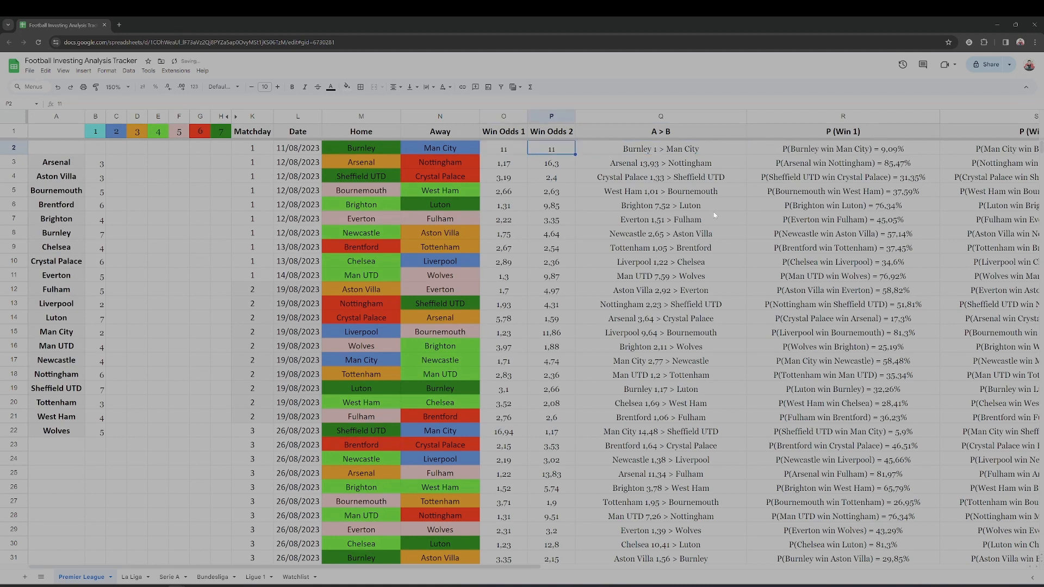
text(1,35)
key(Return)
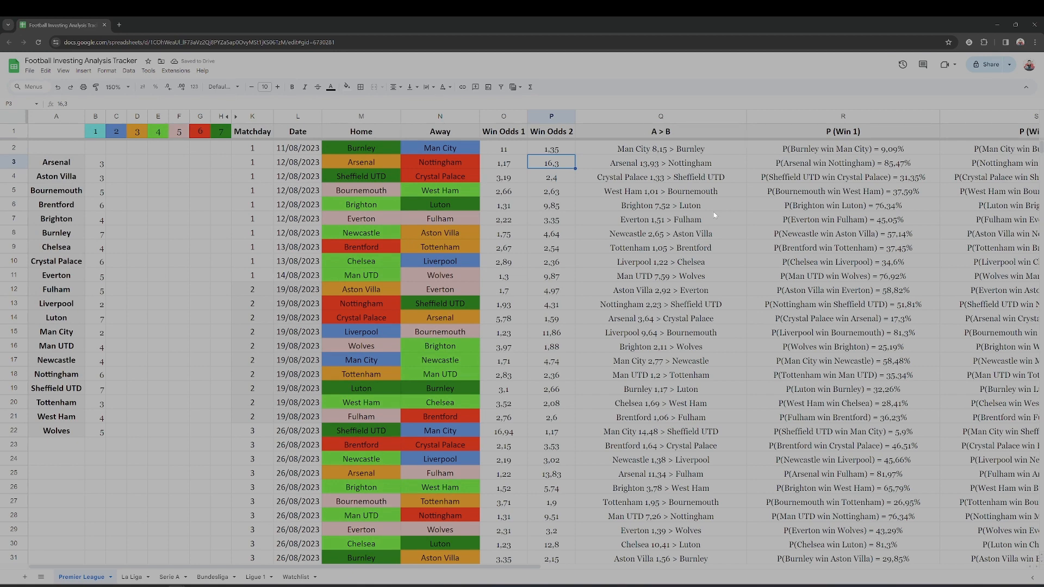
Inspect the win probability formulas for the Burnley versus Man City match in the P (Win 2) and P (Win 1) columns.
key(Up)
key(Right)
key(Right)
key(Right)
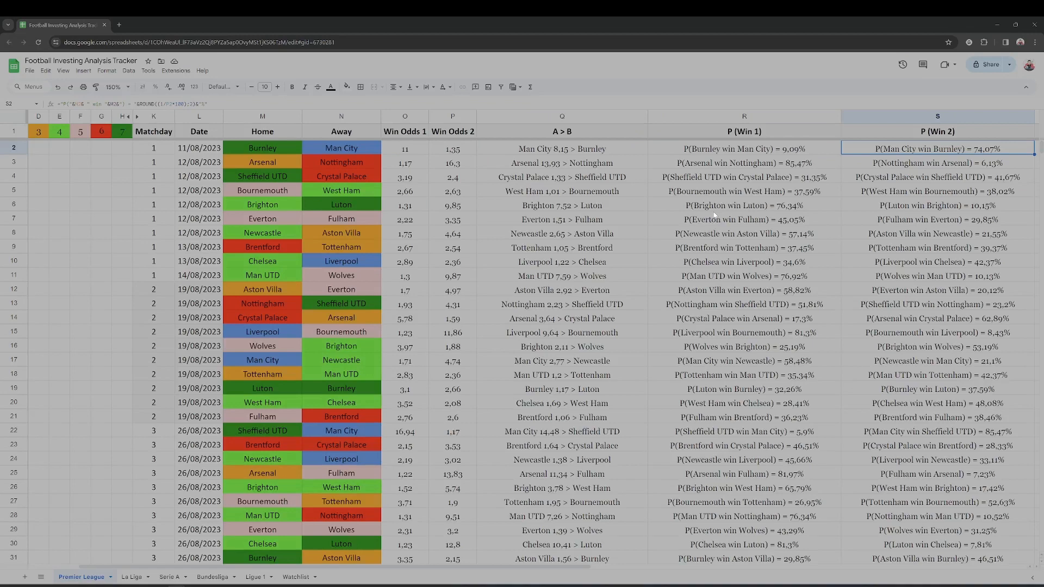
key(Left)
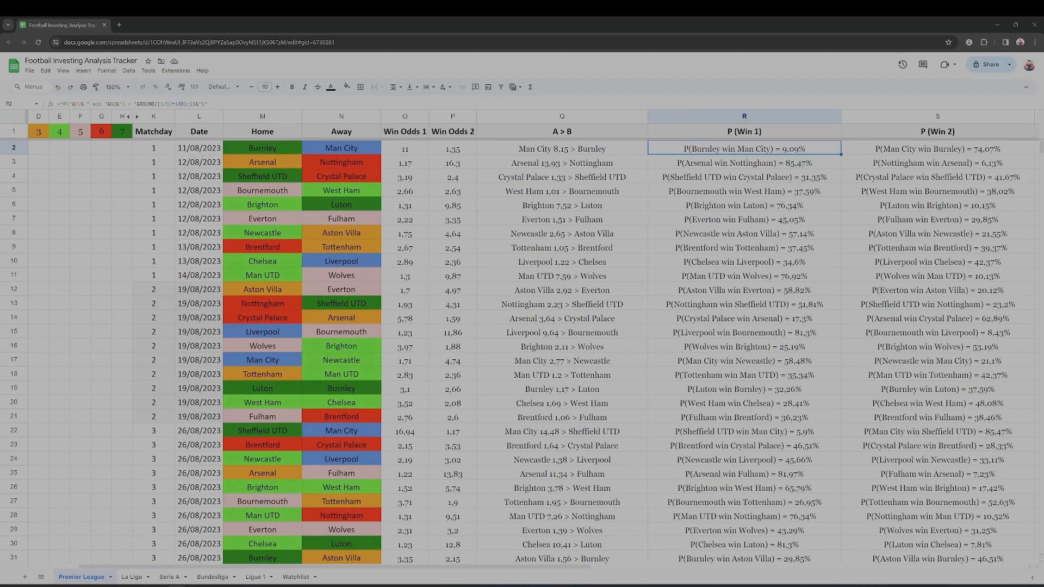
Examine the ROUND decimal-places argument and closing percent-sign text in R2's P (Win 1) formula, and view S2's P (Win 2) formula.
double_click(191, 103)
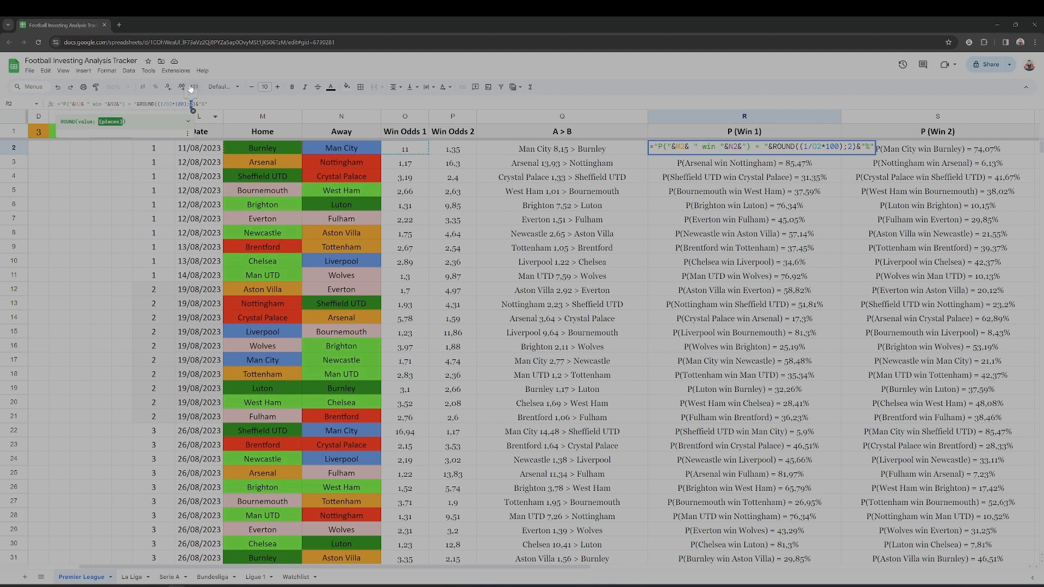
click(205, 104)
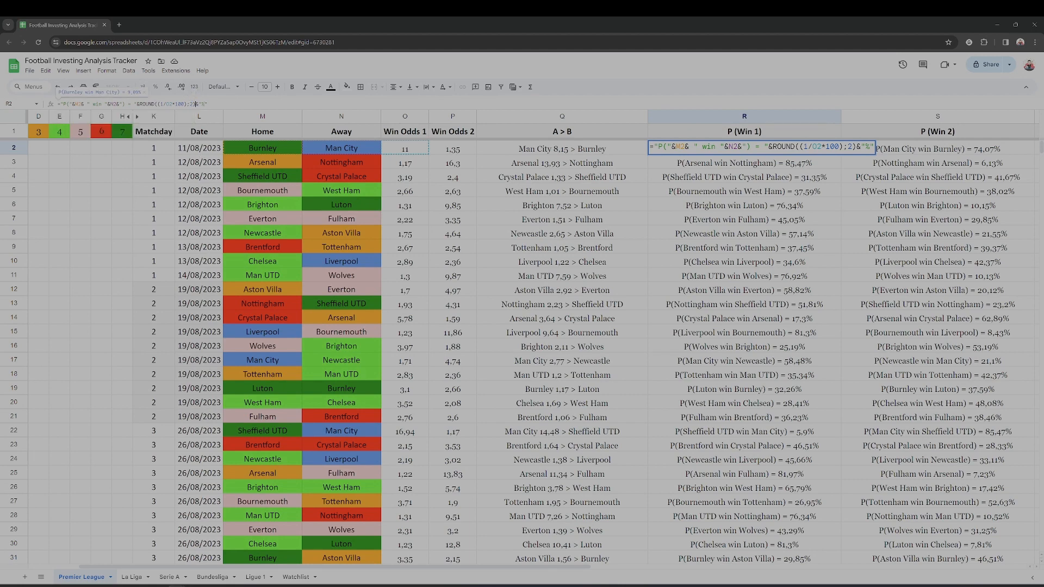
drag(196, 104, 207, 104)
key(Return)
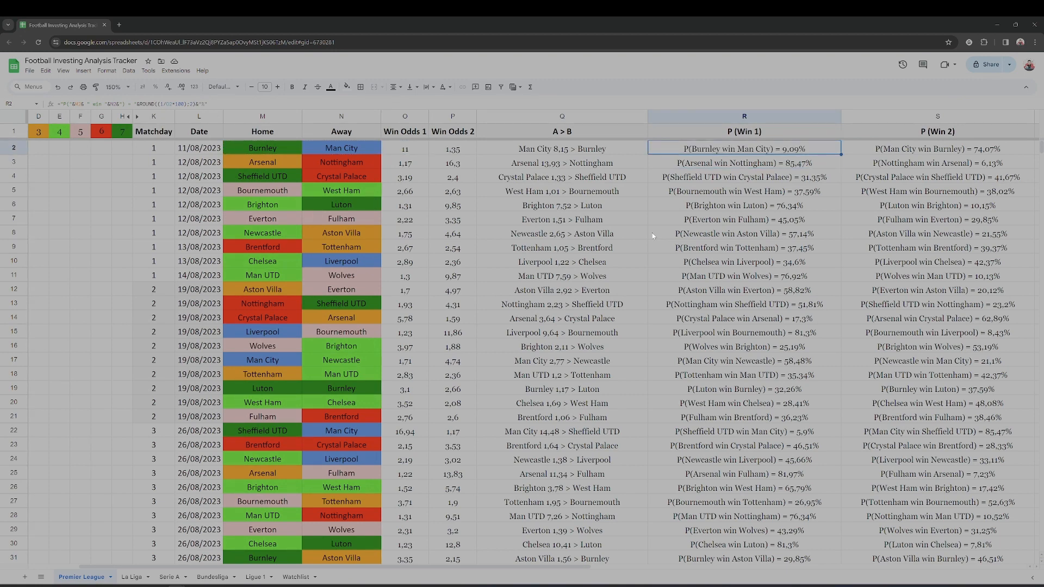
key(Right)
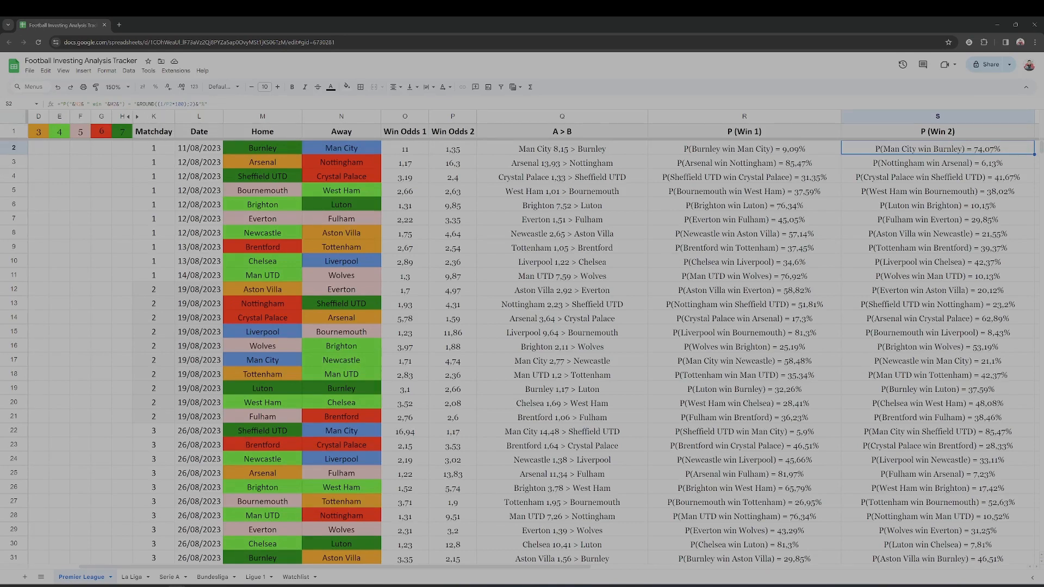
key(Down)
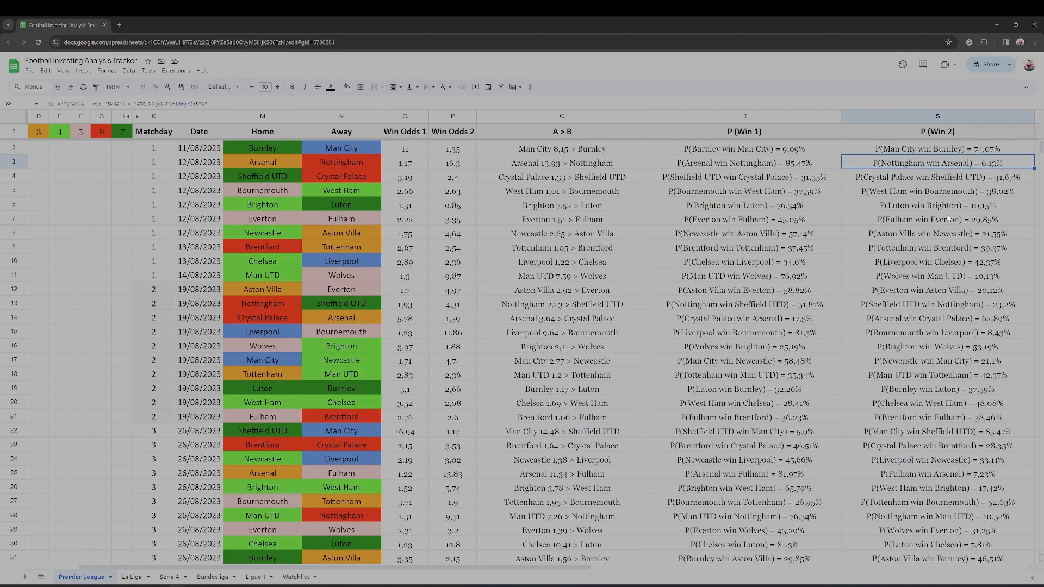
key(Up)
View the drop-down choices in Watchlist cell T2 for the Burnley versus Man City match.
key(Right)
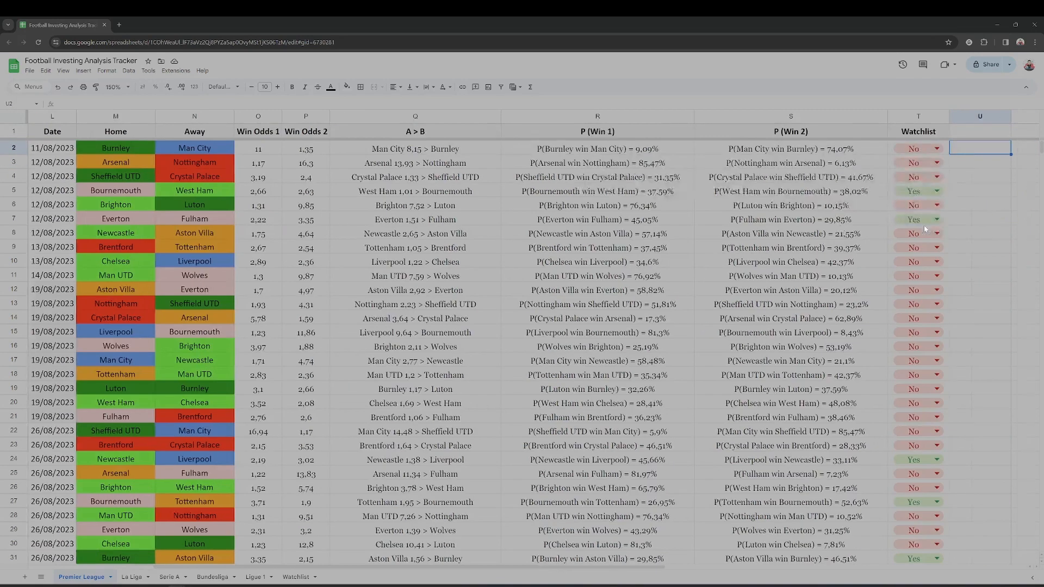
key(Left)
key(Right)
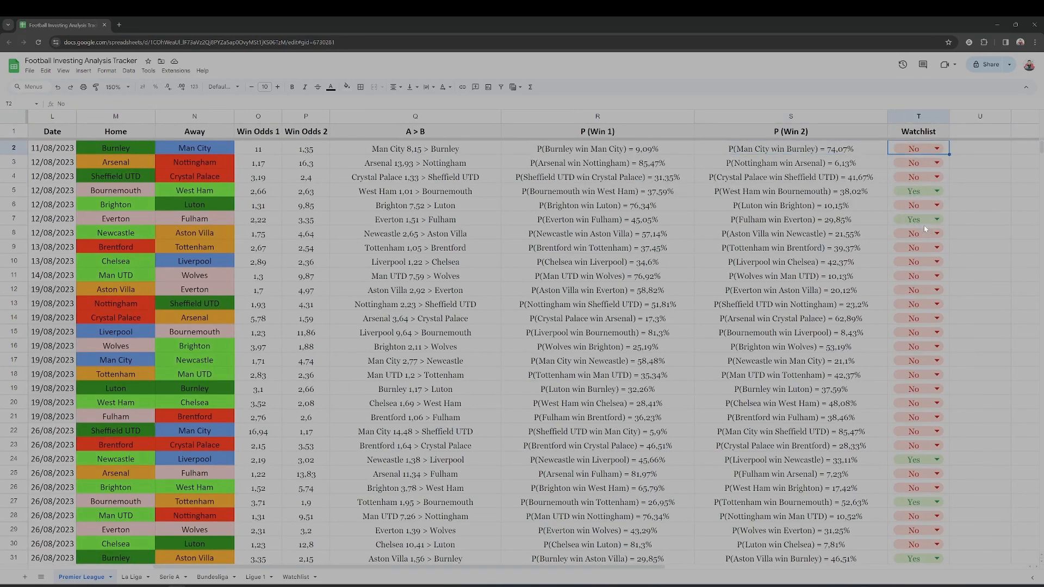
key(Return)
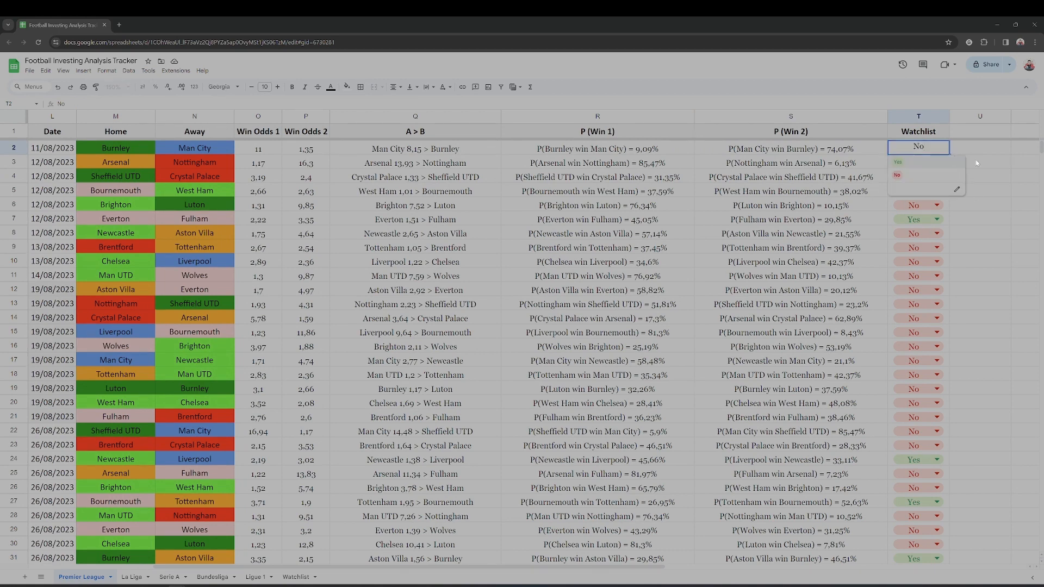
click(980, 161)
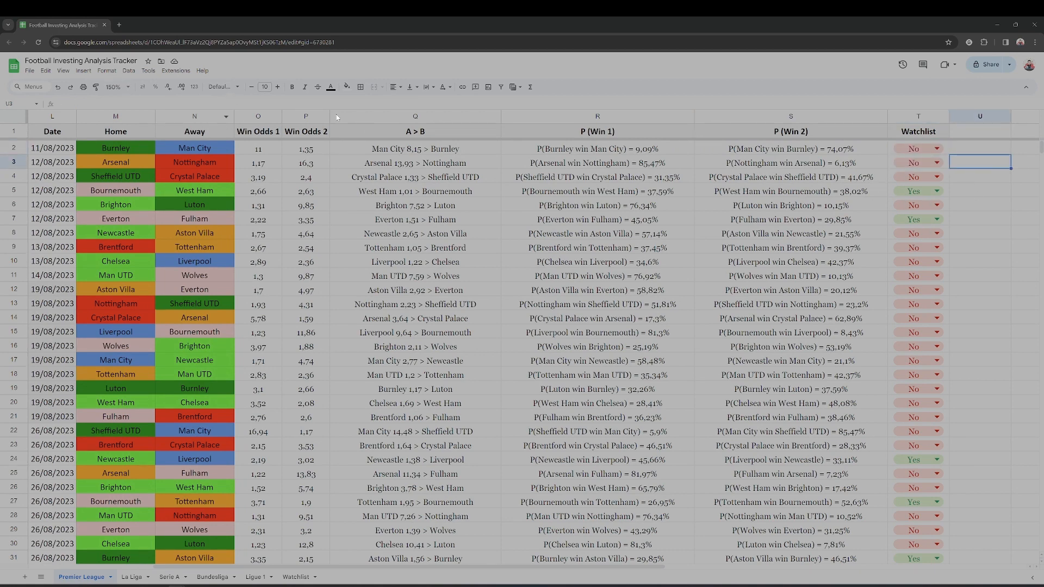
key(Up)
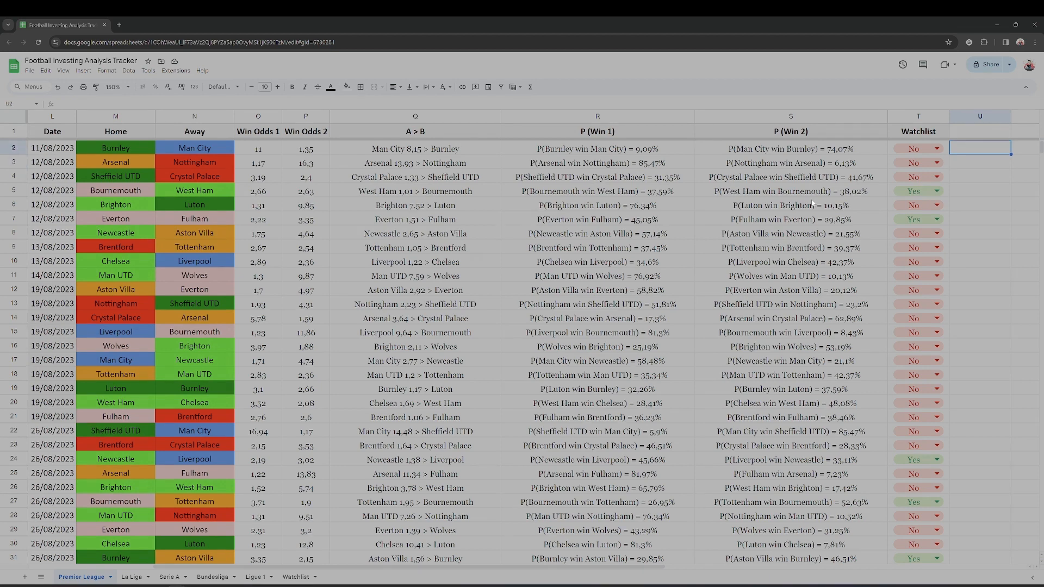
key(Left)
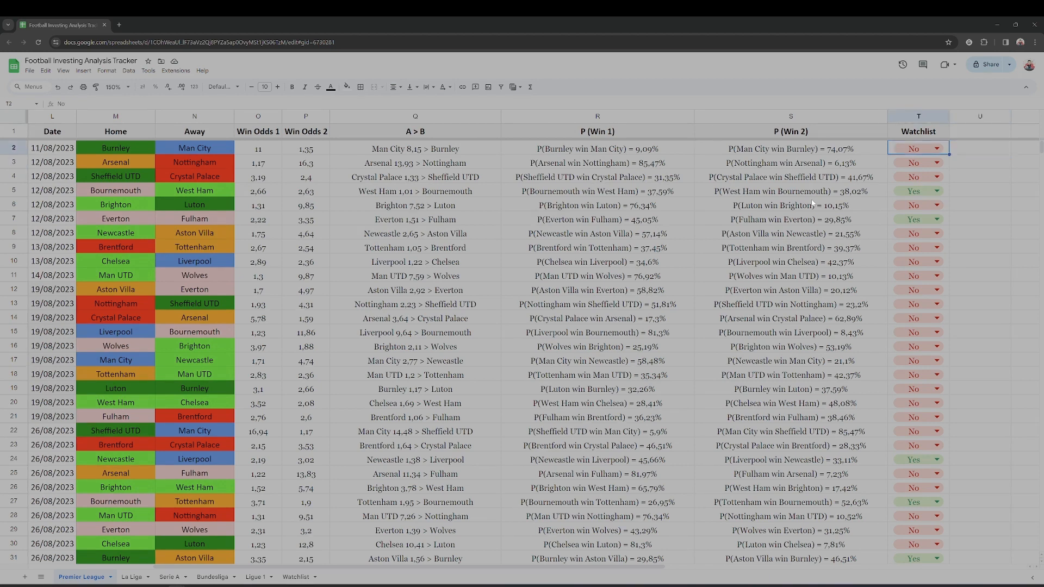
click(129, 71)
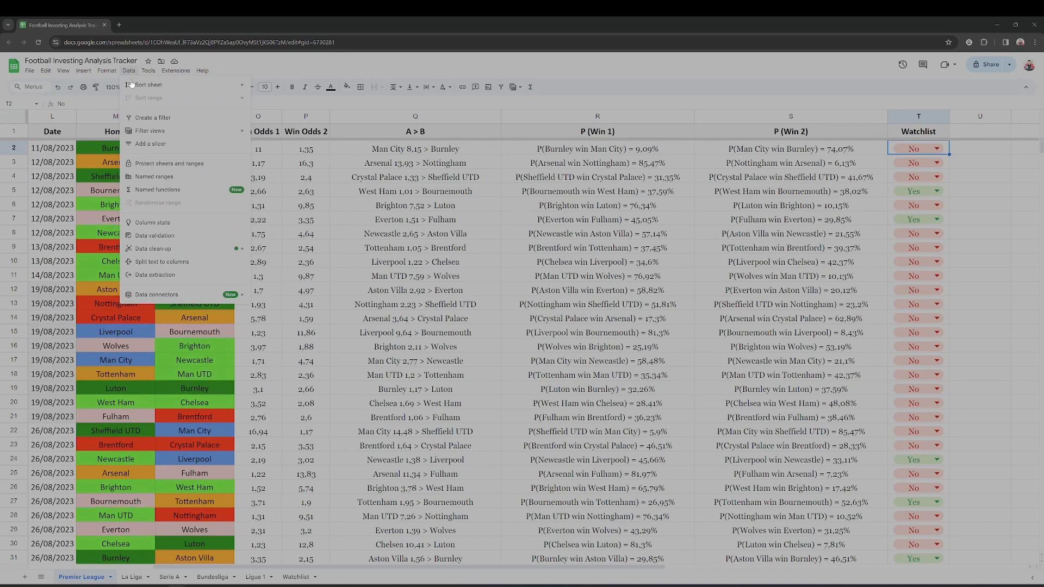
mouse_move(131, 84)
mouse_move(103, 72)
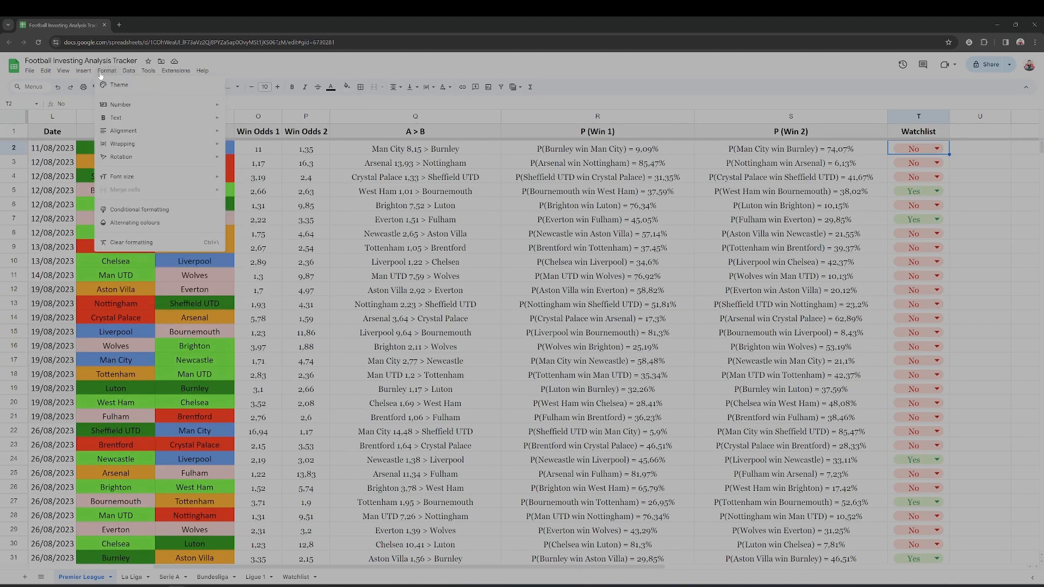
click(180, 212)
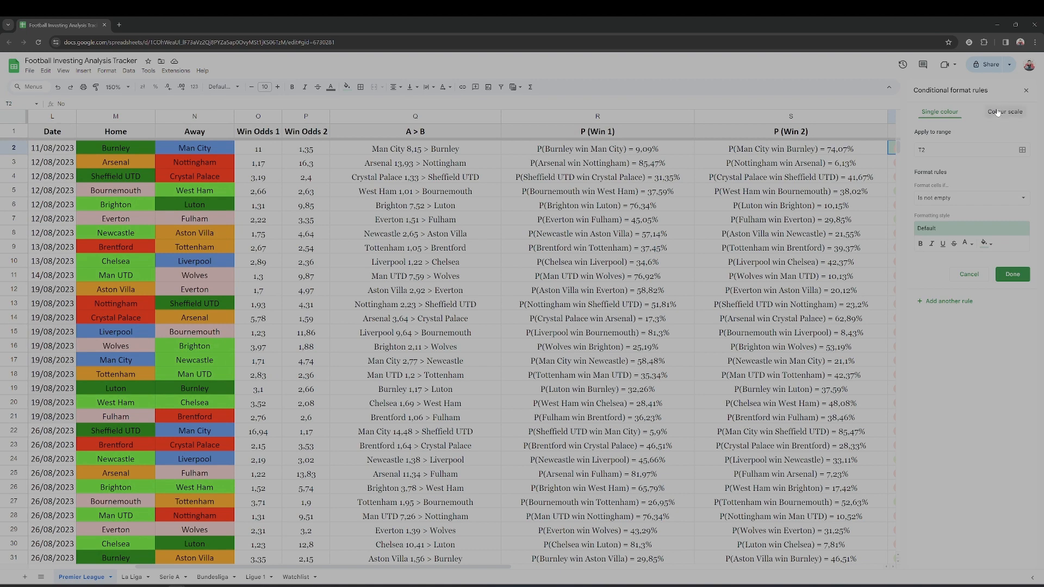
click(1027, 91)
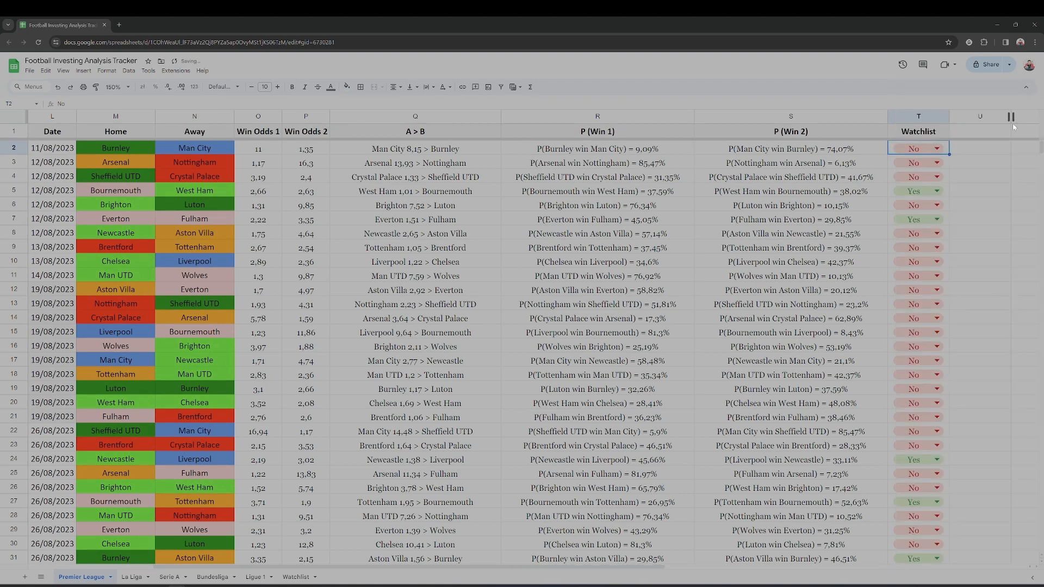
Open the data validation rule behind T2's Watchlist drop-down, review its Yes and No items, and close it.
double_click(922, 153)
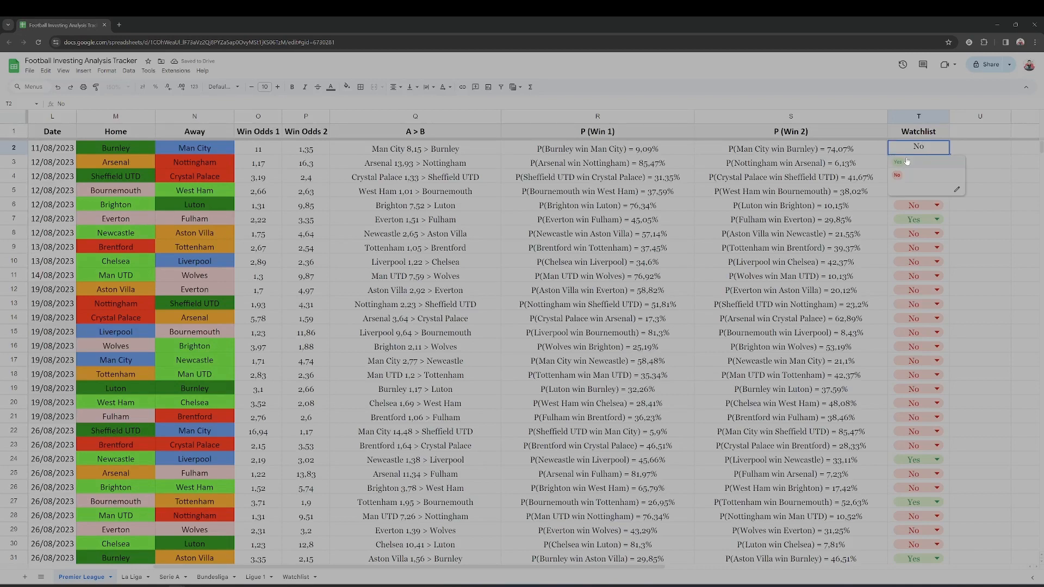
click(957, 189)
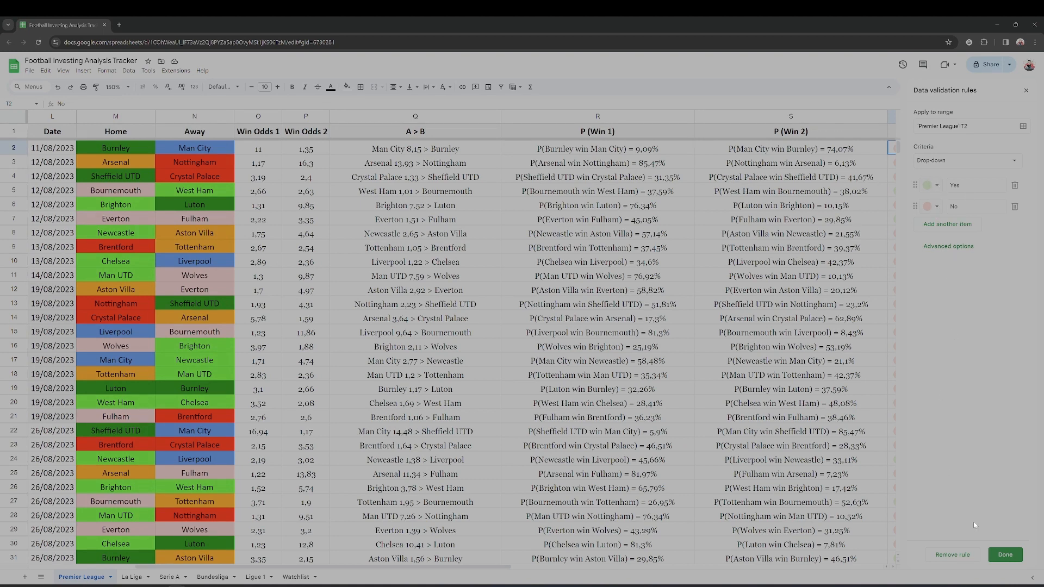
click(1004, 555)
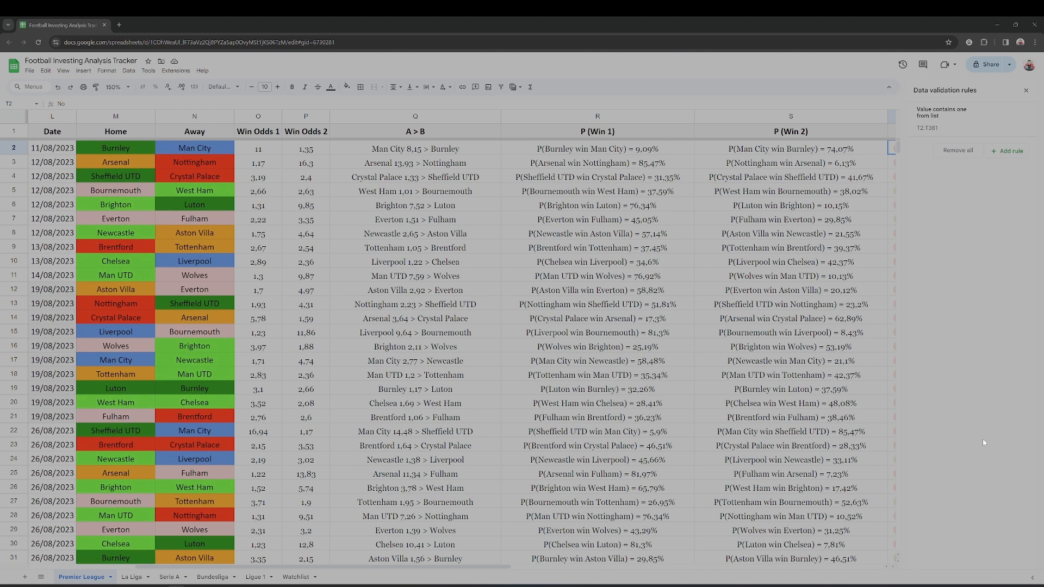
click(1026, 90)
click(952, 210)
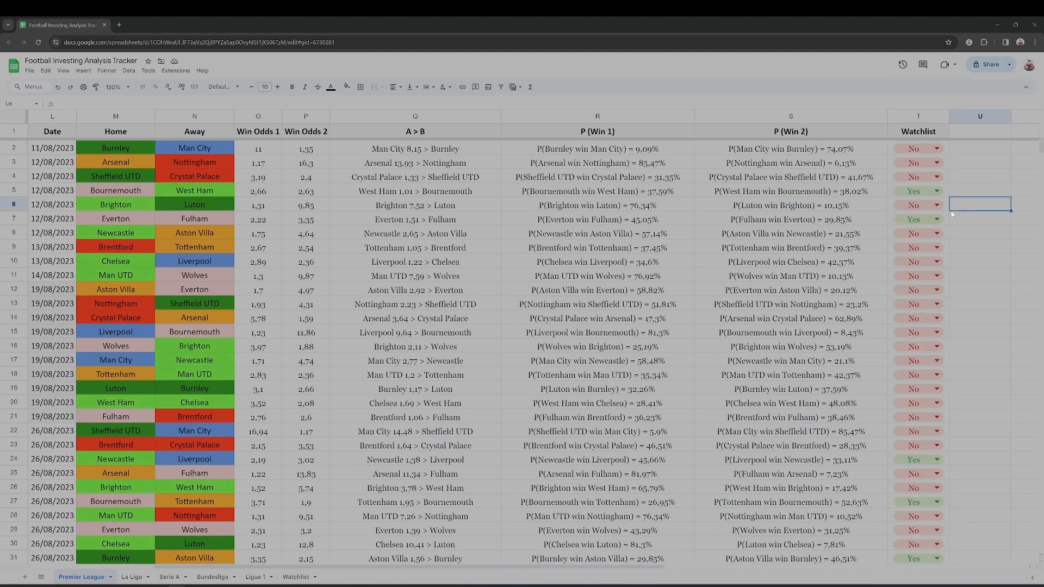
scroll(530, 551, left, 10)
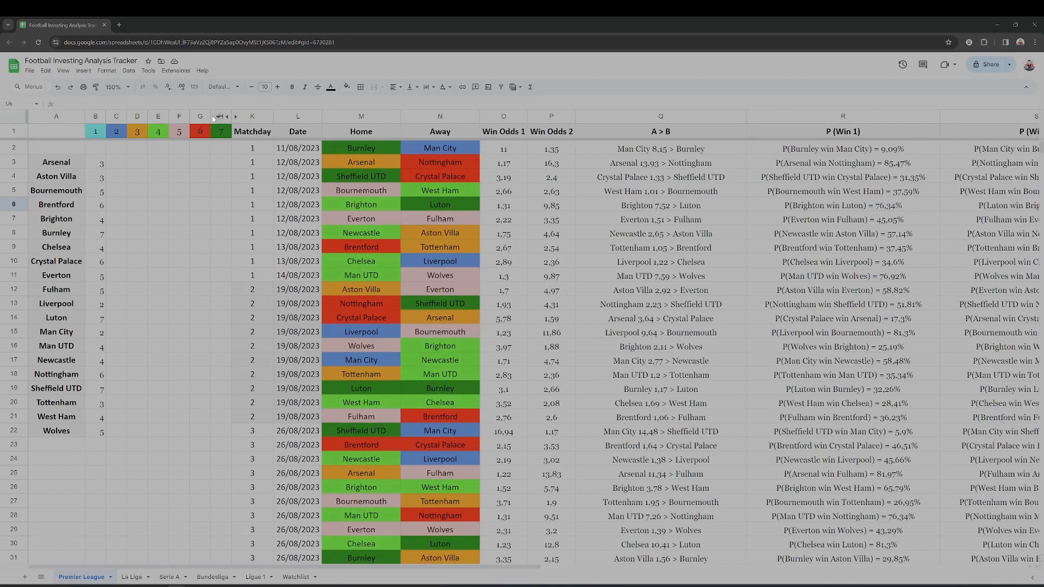
mouse_move(211, 116)
mouse_down()
mouse_move(252, 120)
mouse_move(228, 114)
mouse_up()
key(ctrl+backslash)
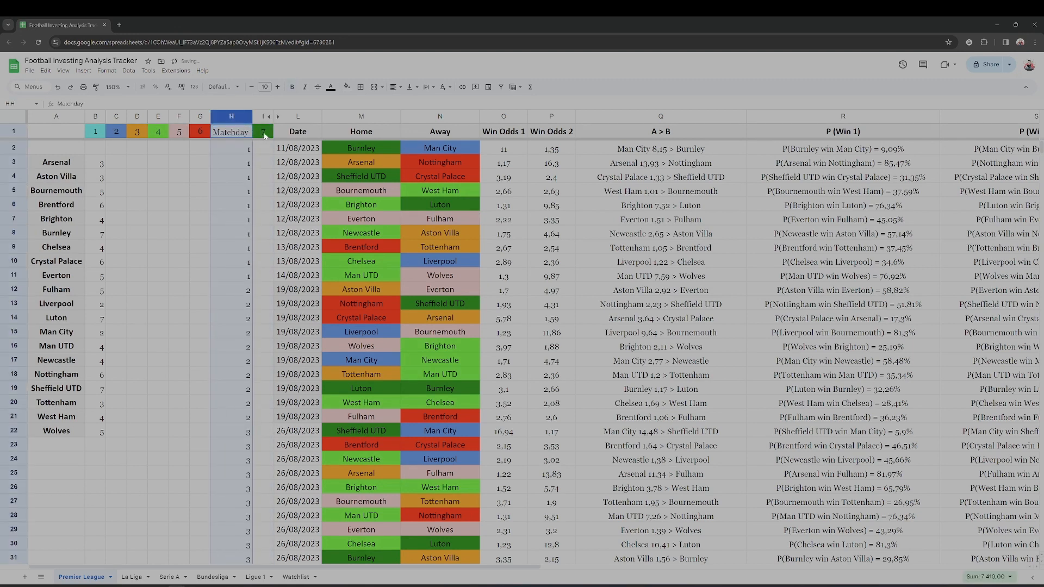
key(ctrl+z)
key(ctrl+z)
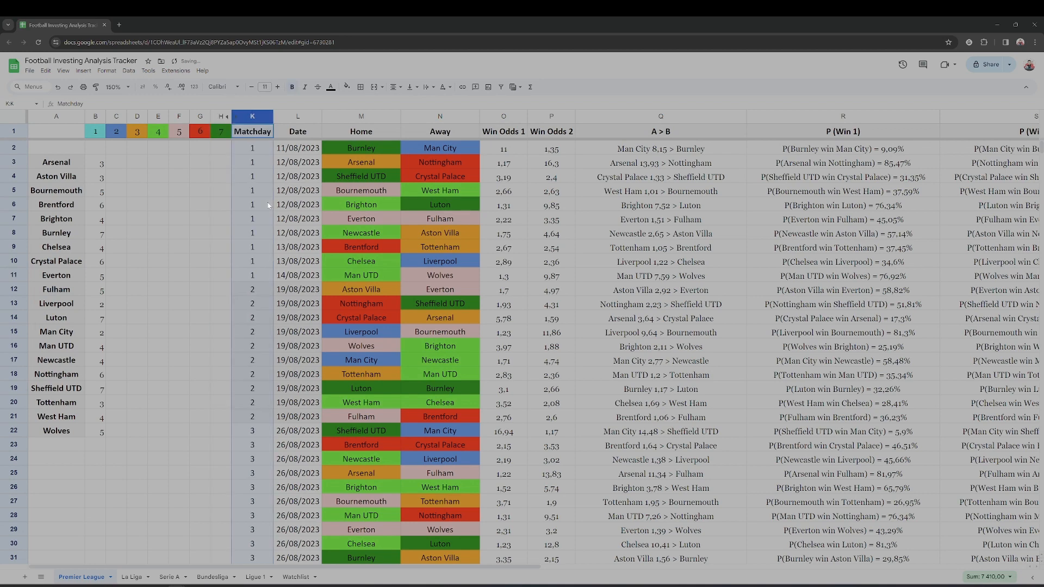
right_click(215, 118)
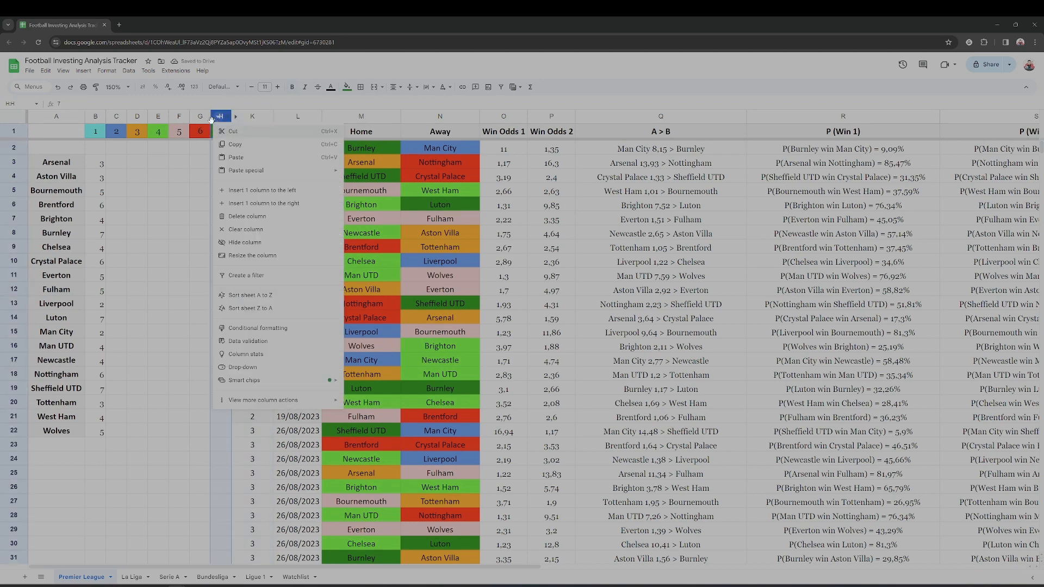
ctrl+click(251, 114)
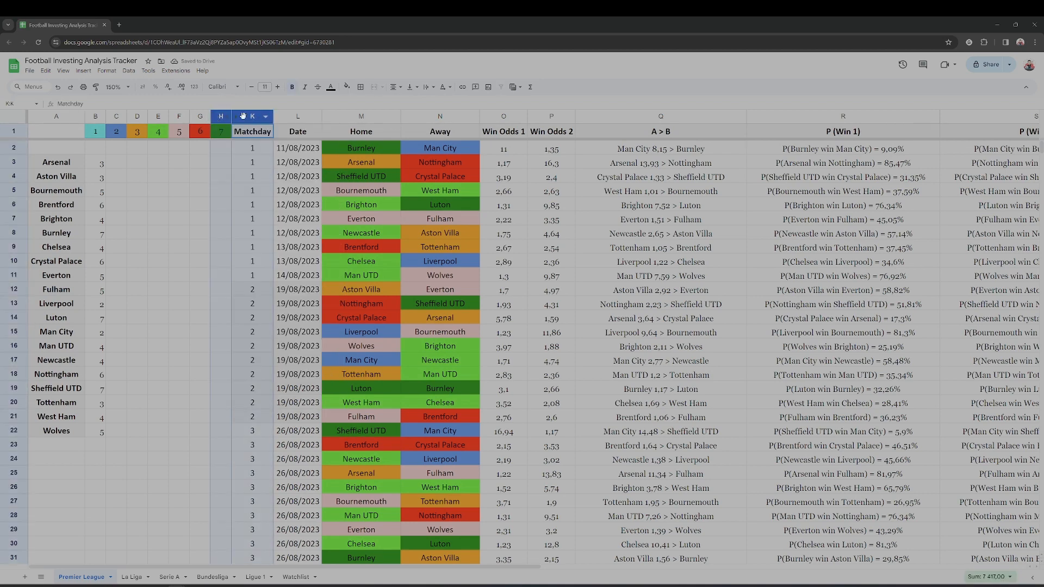
right_click(238, 118)
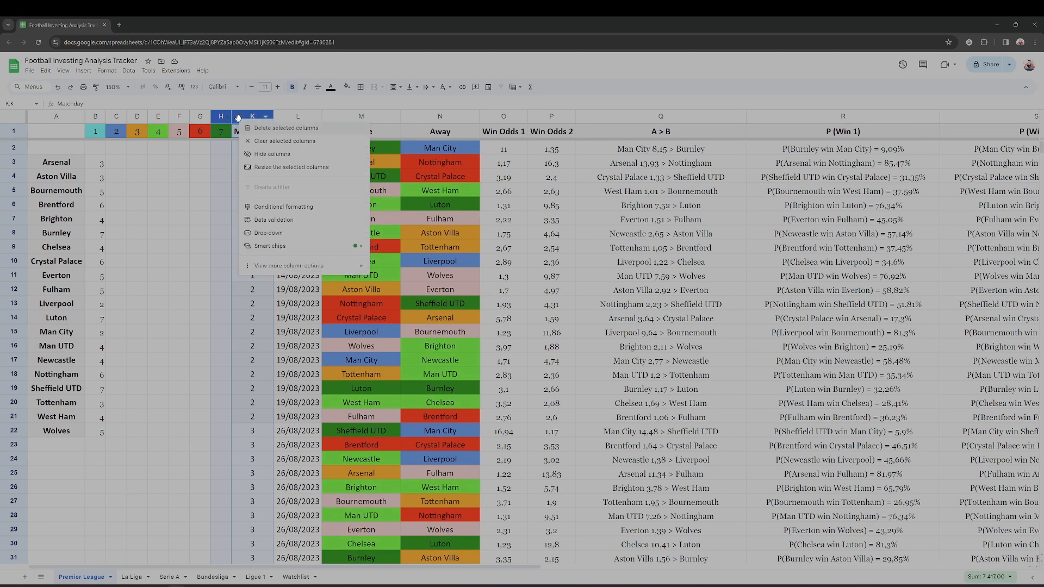
right_click(235, 198)
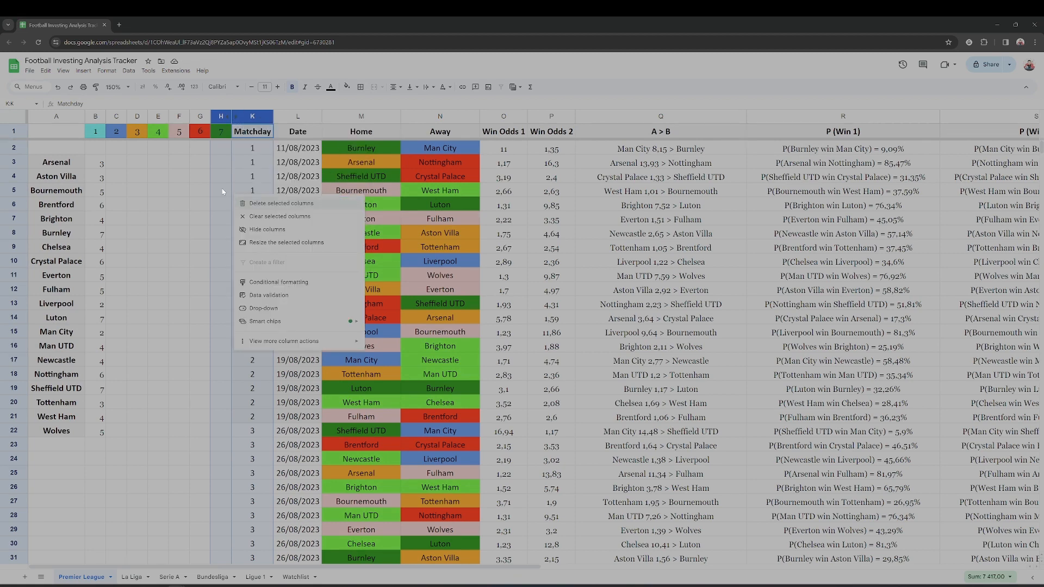
click(223, 192)
click(217, 176)
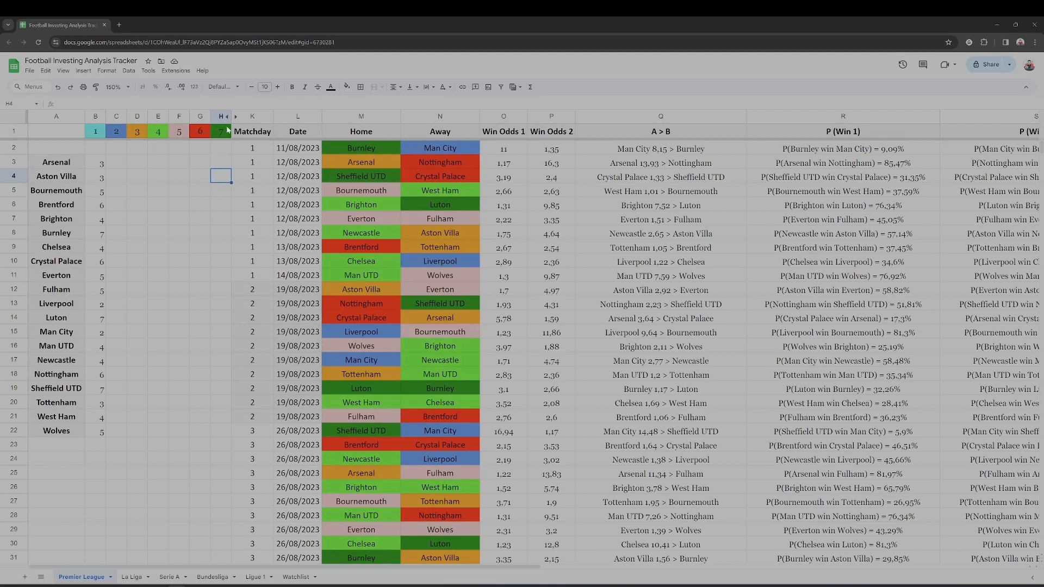
Unhide columns I and J between column H and the Matchday column K.
drag(221, 116, 238, 168)
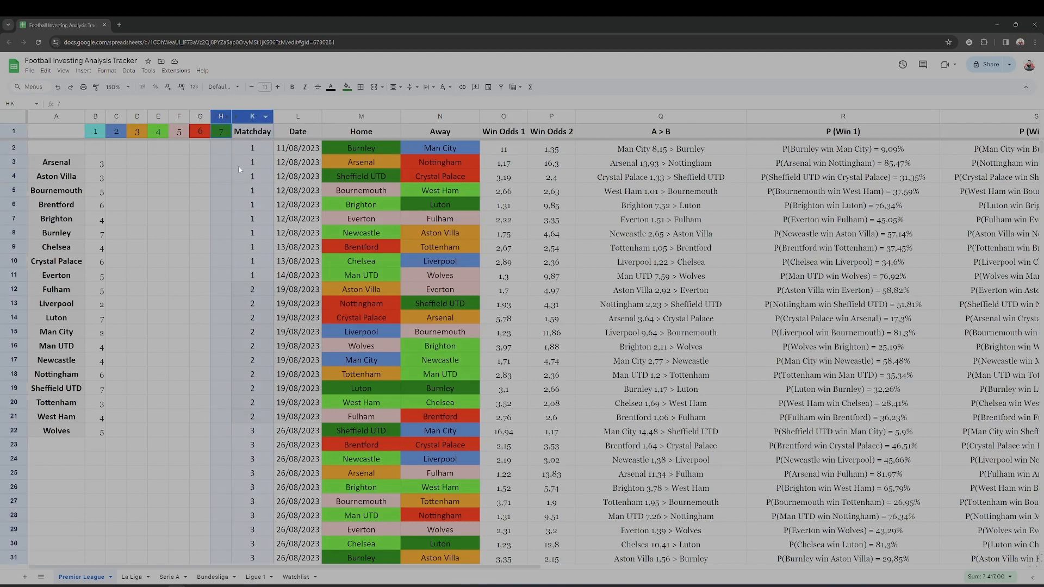
right_click(238, 184)
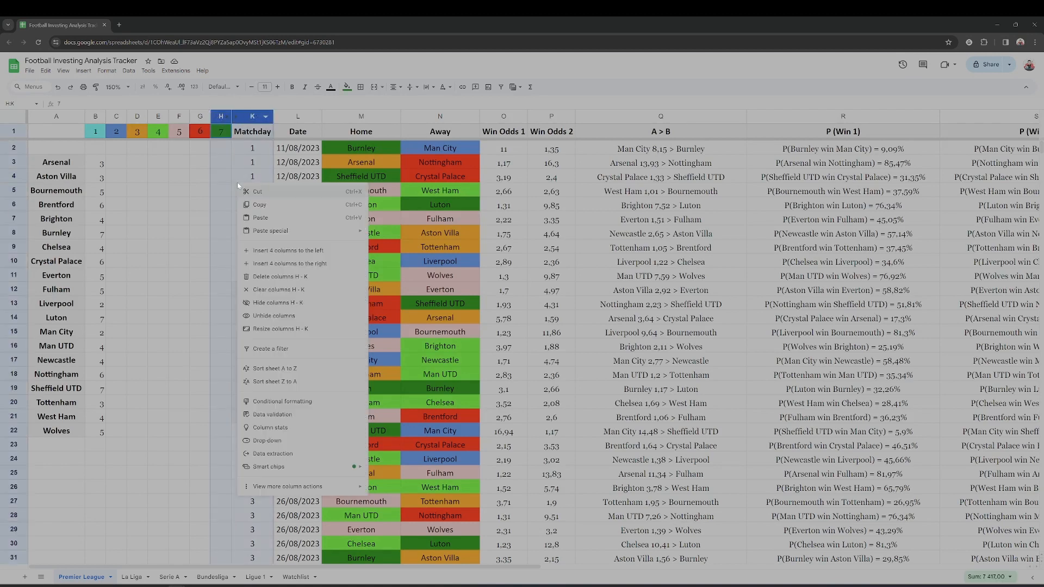
click(278, 316)
click(278, 285)
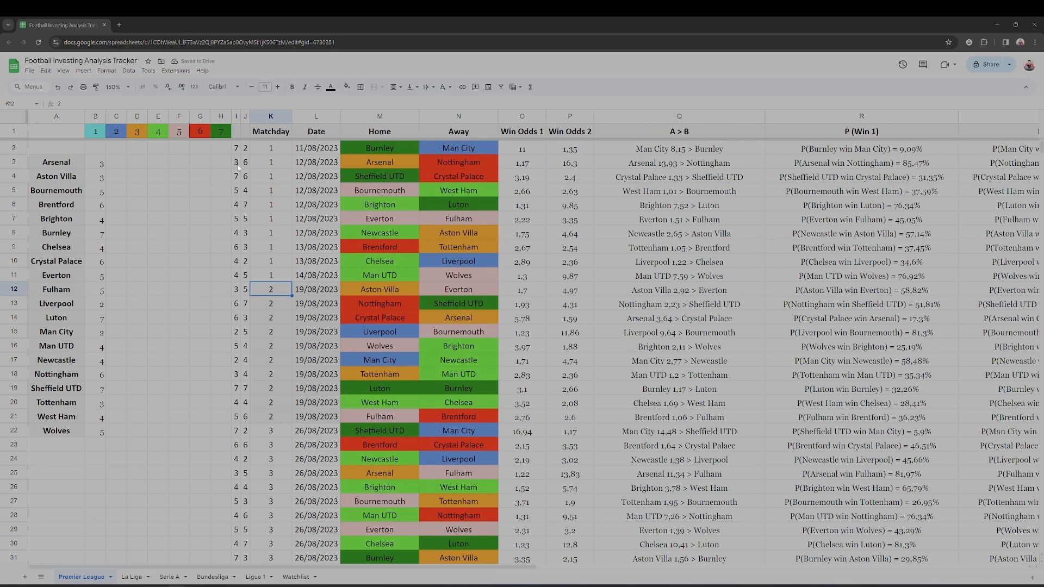
Inspect the VLOOKUP formula in I2, and look over the Date, Home and Away columns across the fixture list.
click(236, 148)
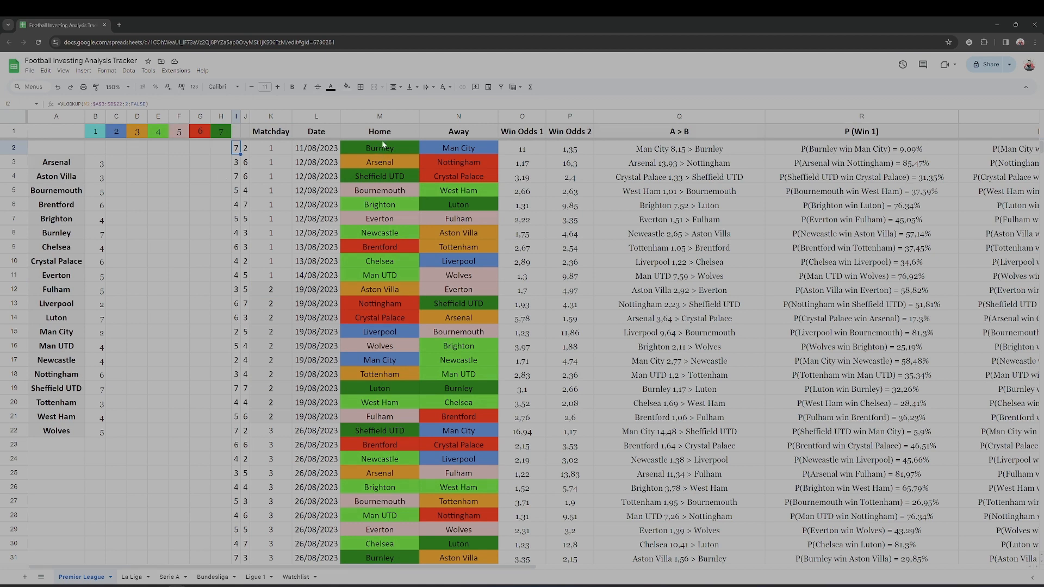
click(322, 117)
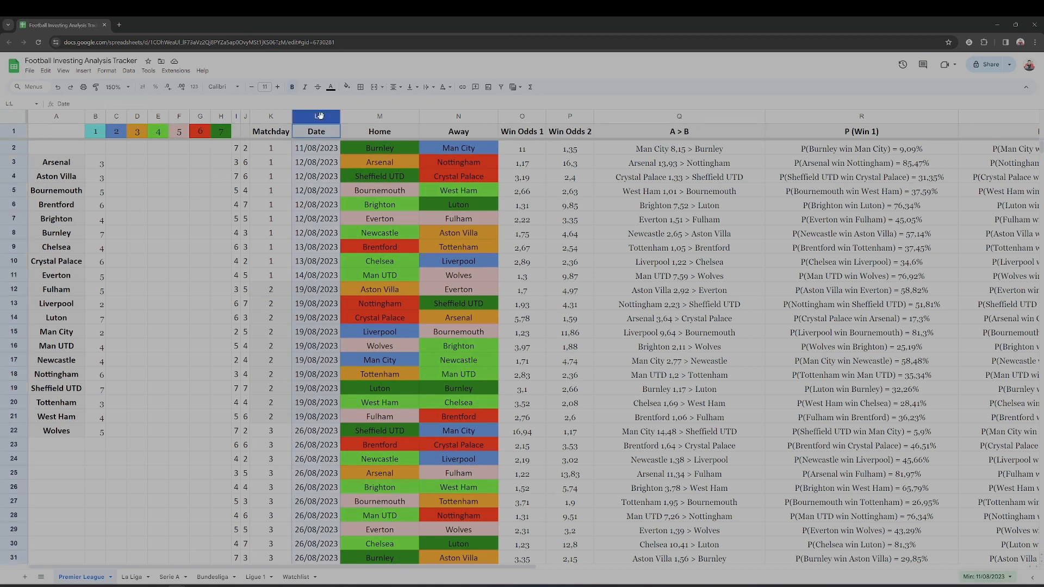
click(379, 116)
click(459, 117)
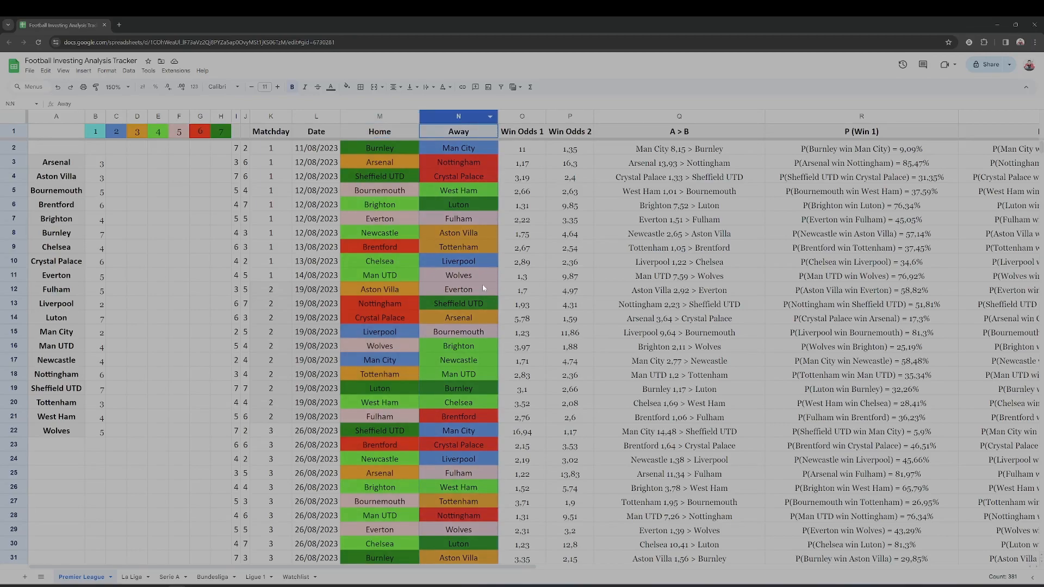
scroll(391, 249, down, 20)
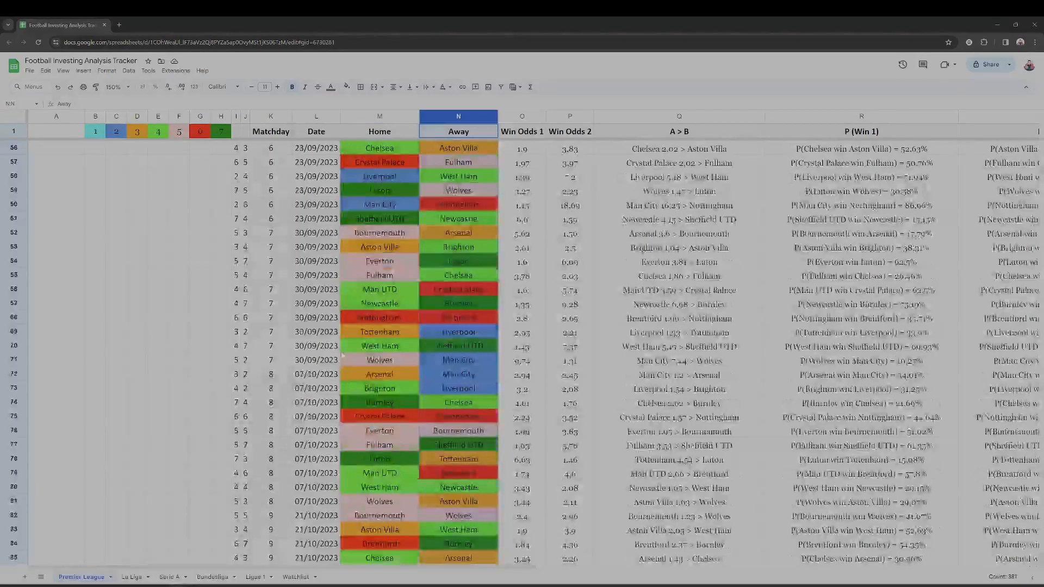
scroll(391, 340, up, 20)
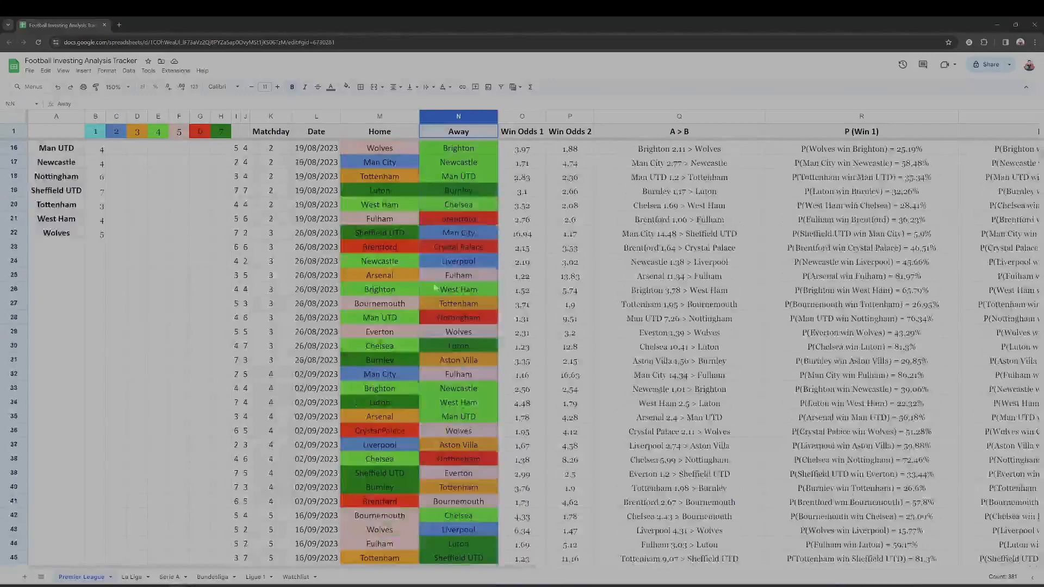
Inspect the VLOOKUP formula in I2, including its column index argument, and check Burnley's ranking in B8.
click(236, 148)
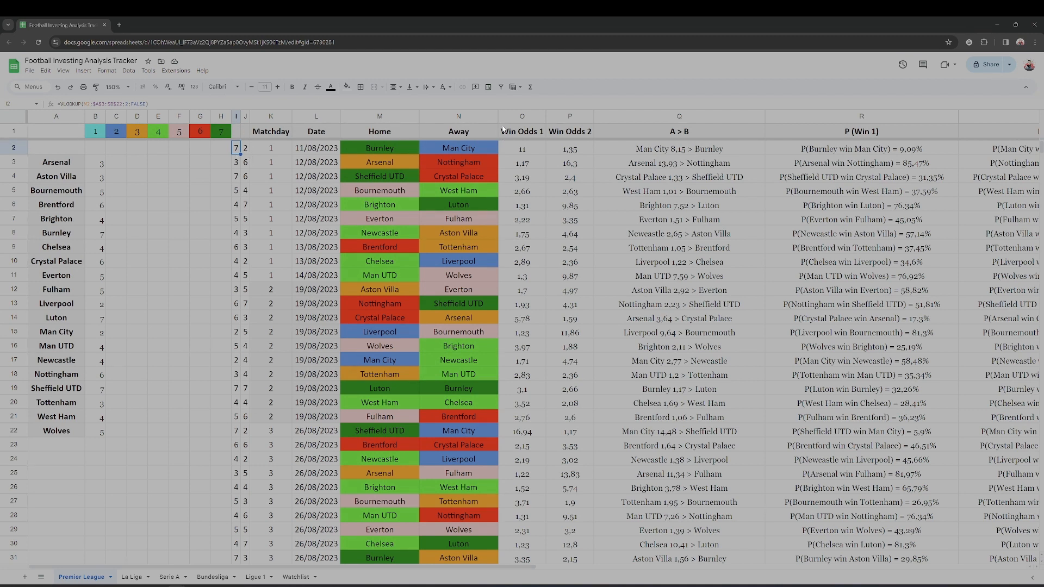
click(215, 178)
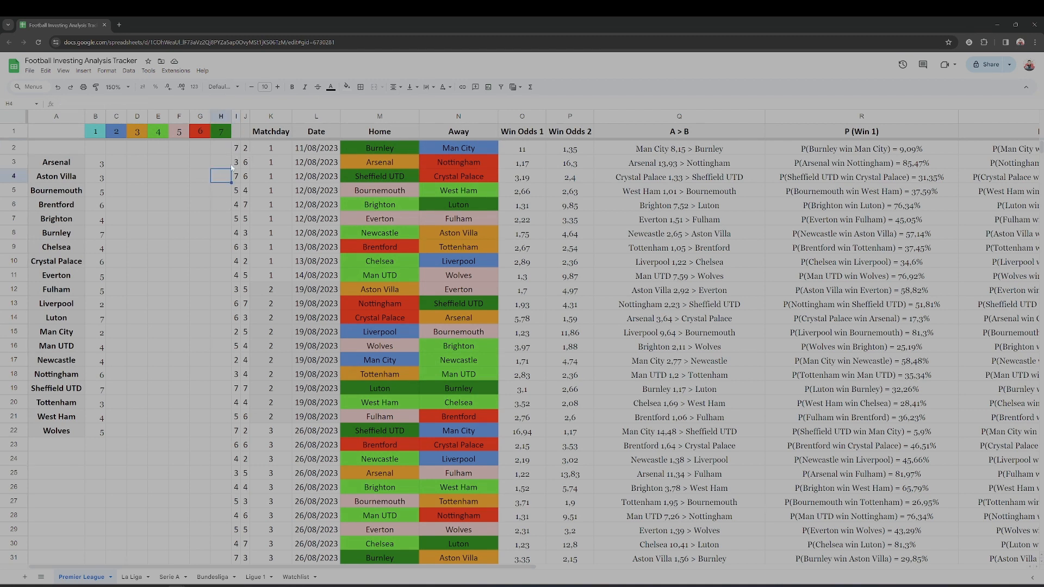
click(238, 148)
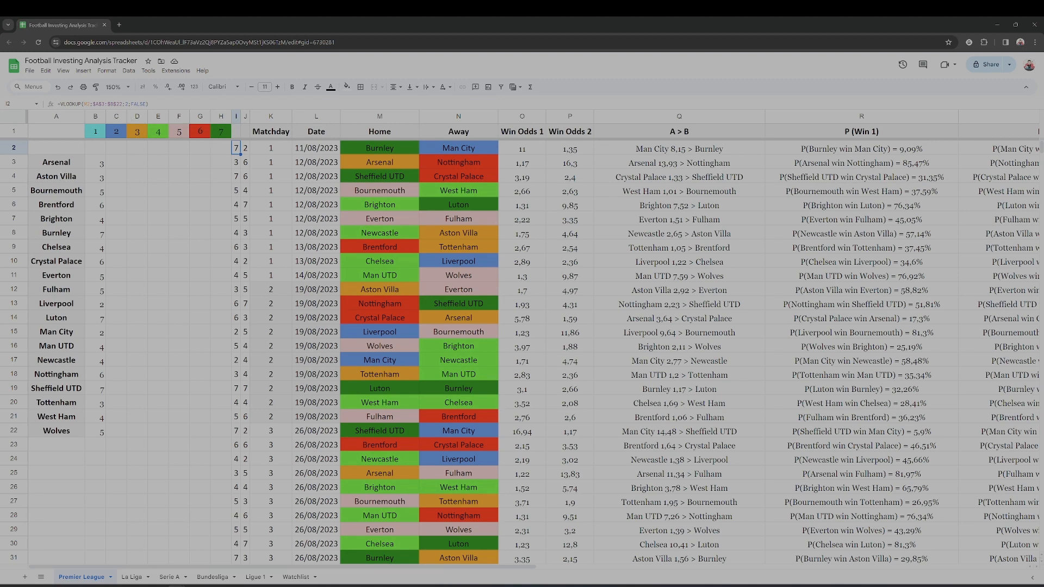
double_click(127, 104)
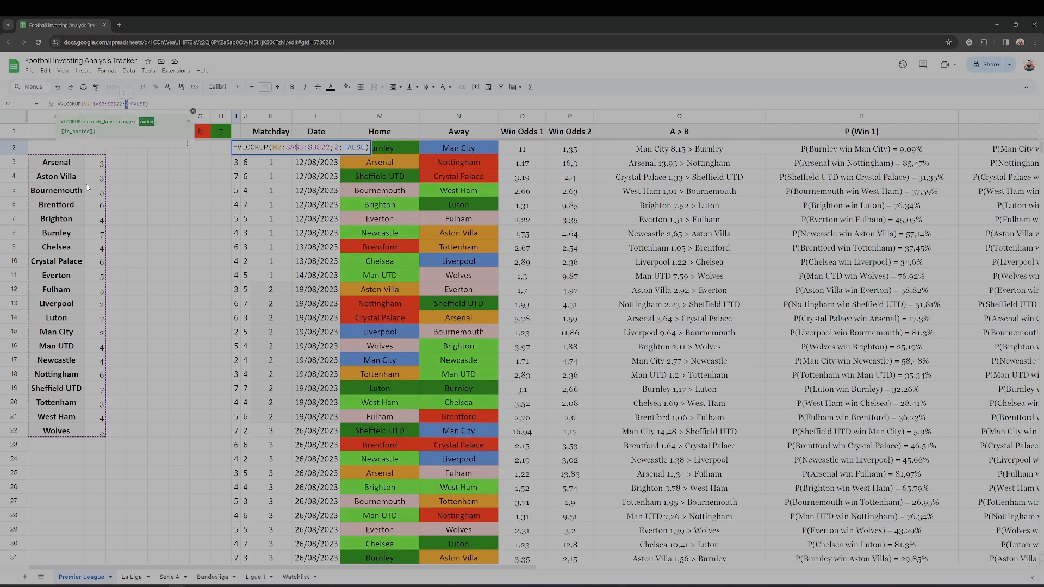
key(Escape)
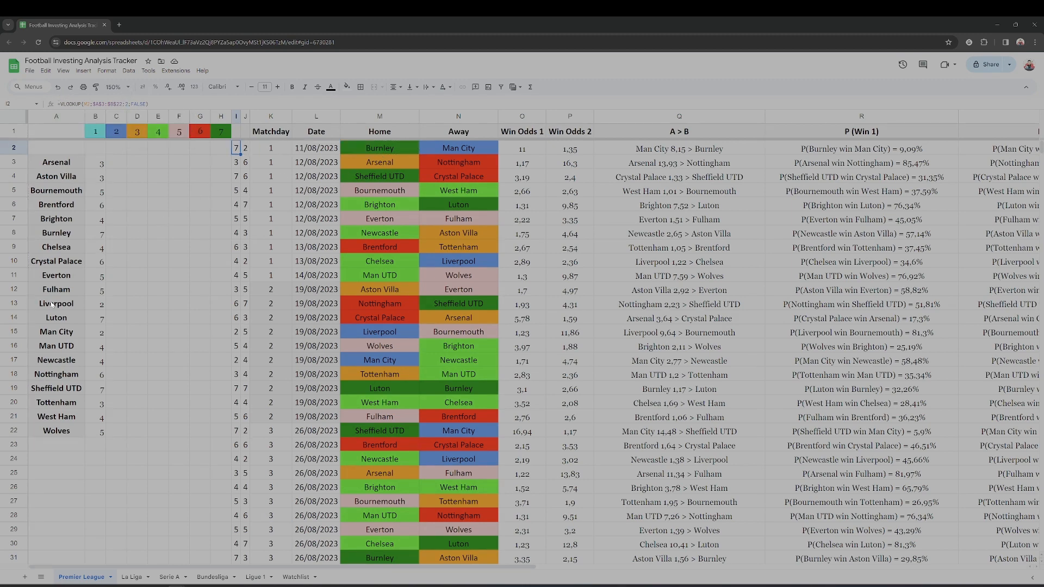
click(98, 234)
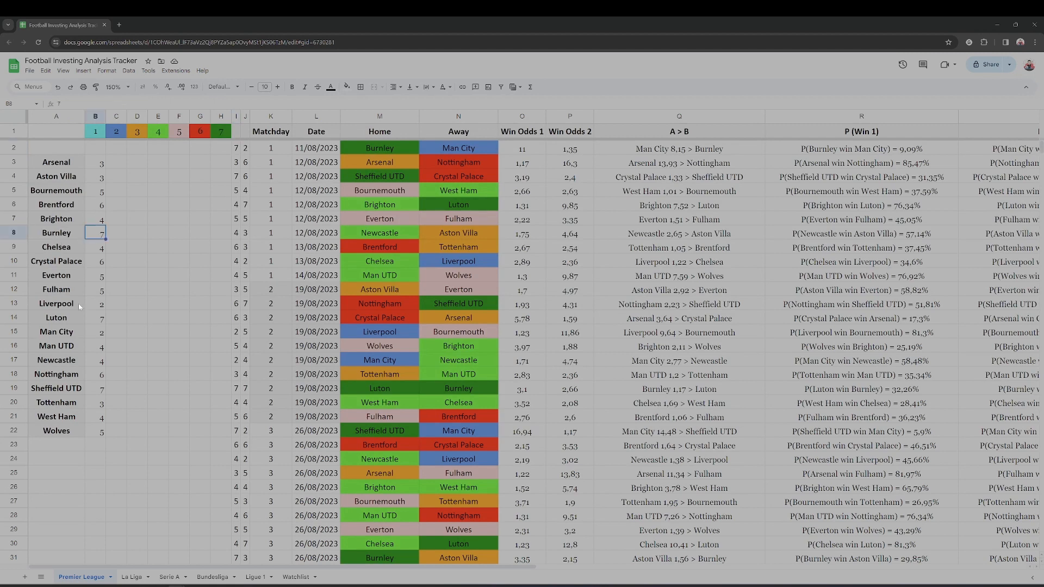
Inspect the VLOOKUP formula in J2, check Man City's ranking in B15, and look down the lookup columns of the fixture list.
click(201, 177)
click(246, 148)
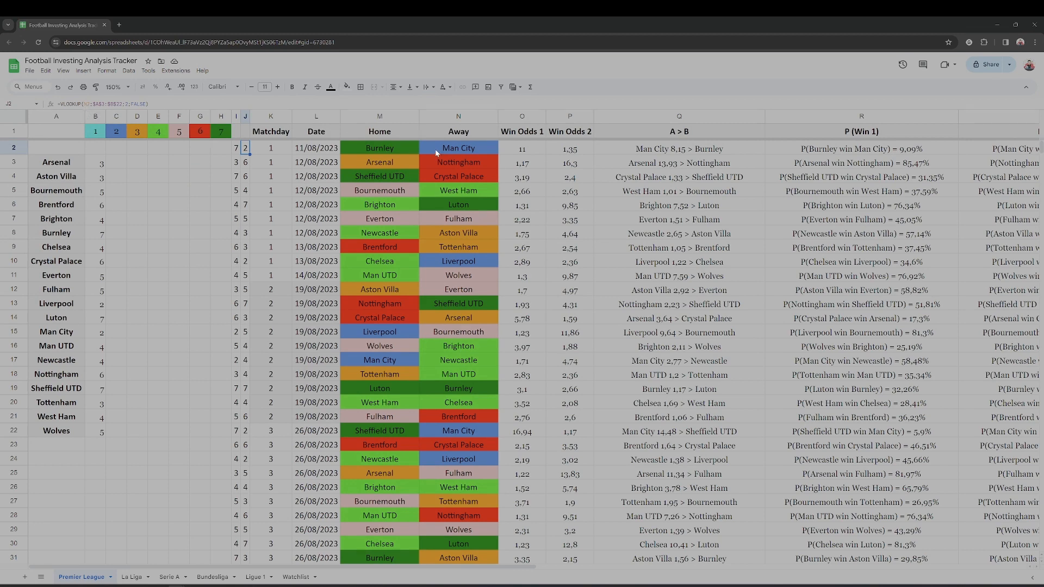
click(103, 336)
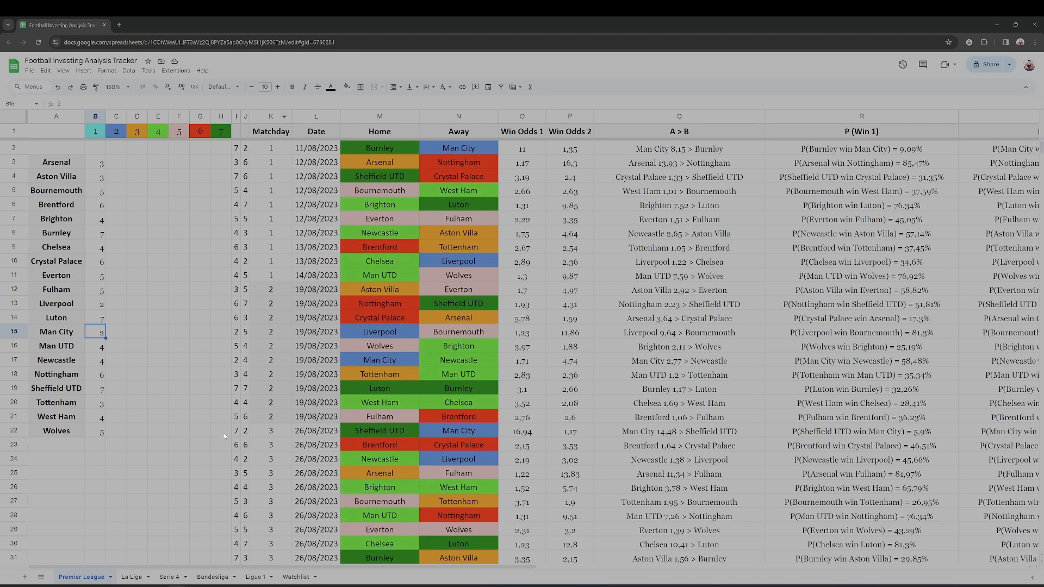
scroll(217, 510, down, 20)
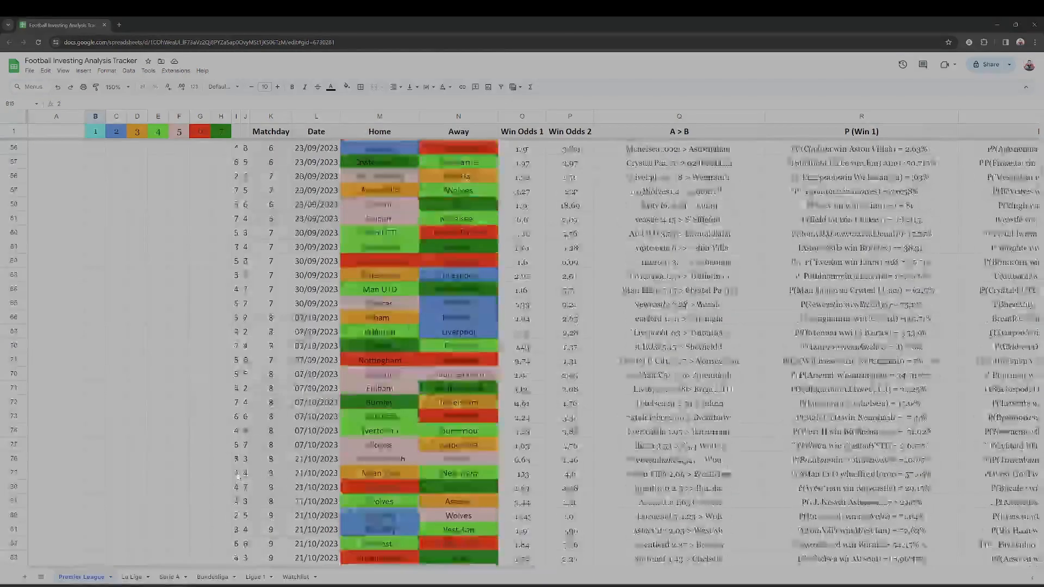
scroll(252, 468, up, 20)
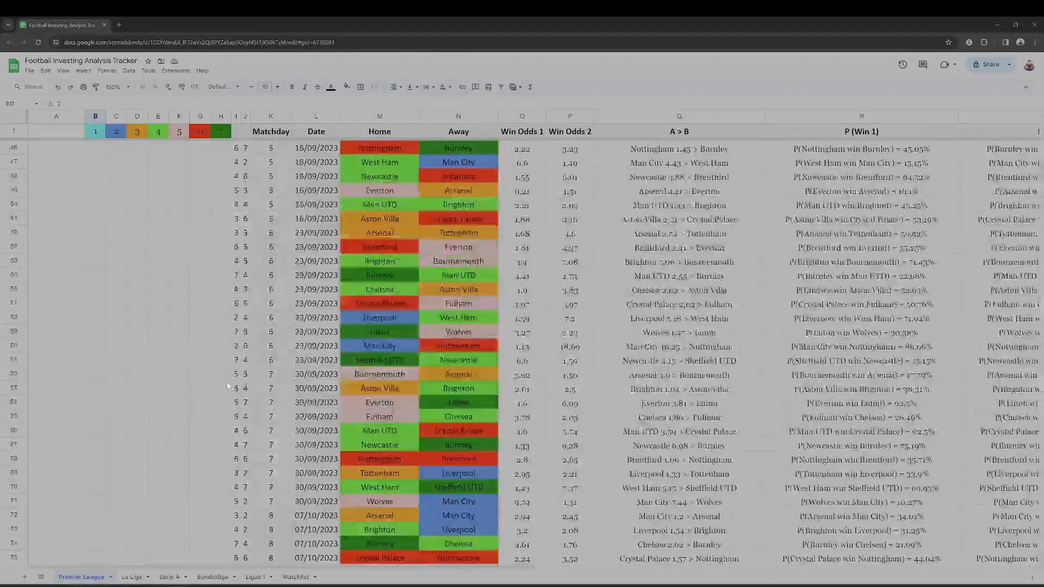
scroll(228, 386, up, 5)
Review the team names in A3:A22 and the ranking numbers beside them in column B.
click(152, 322)
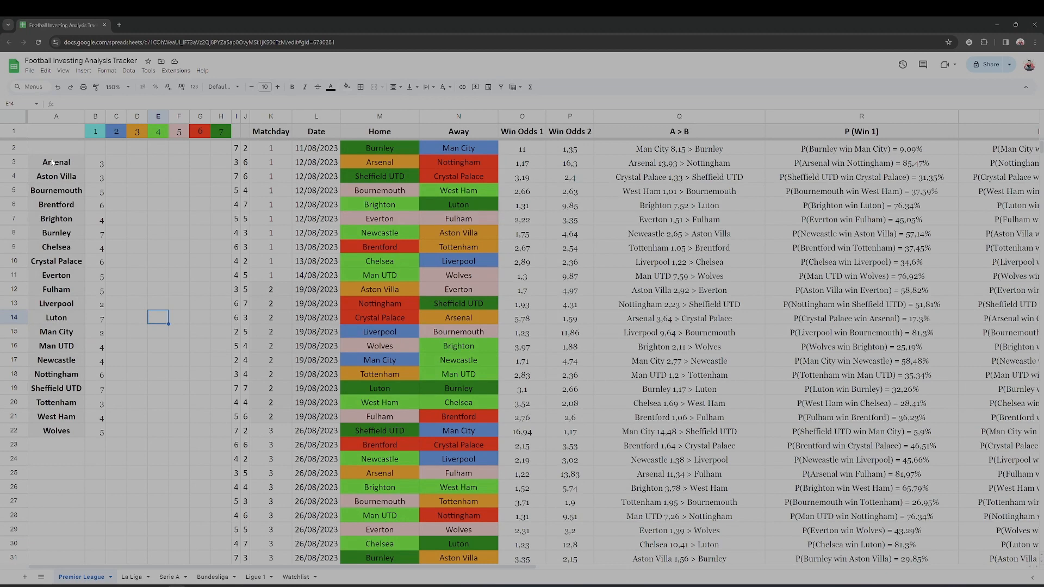
drag(52, 164, 55, 437)
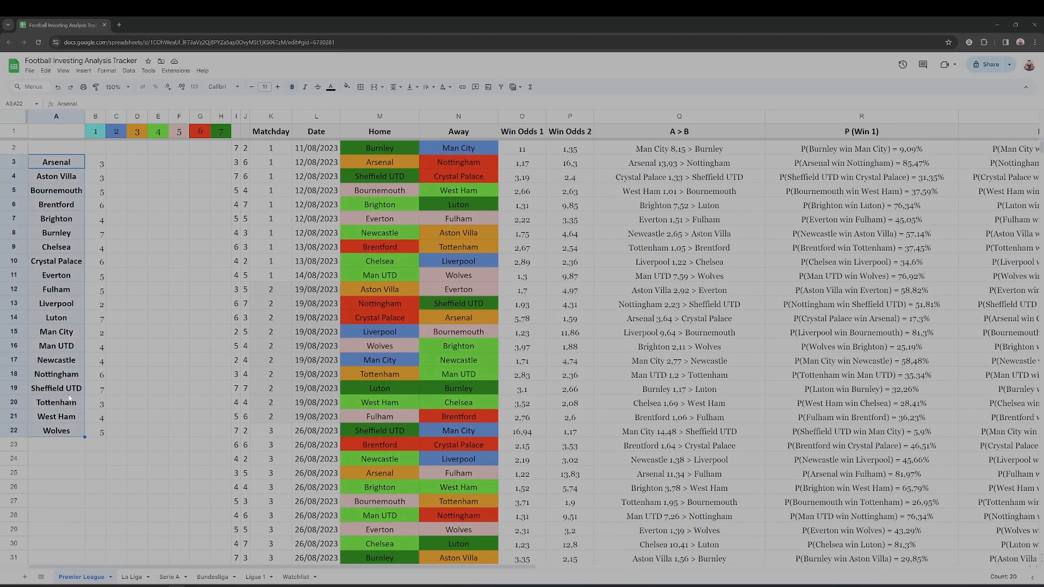
click(93, 164)
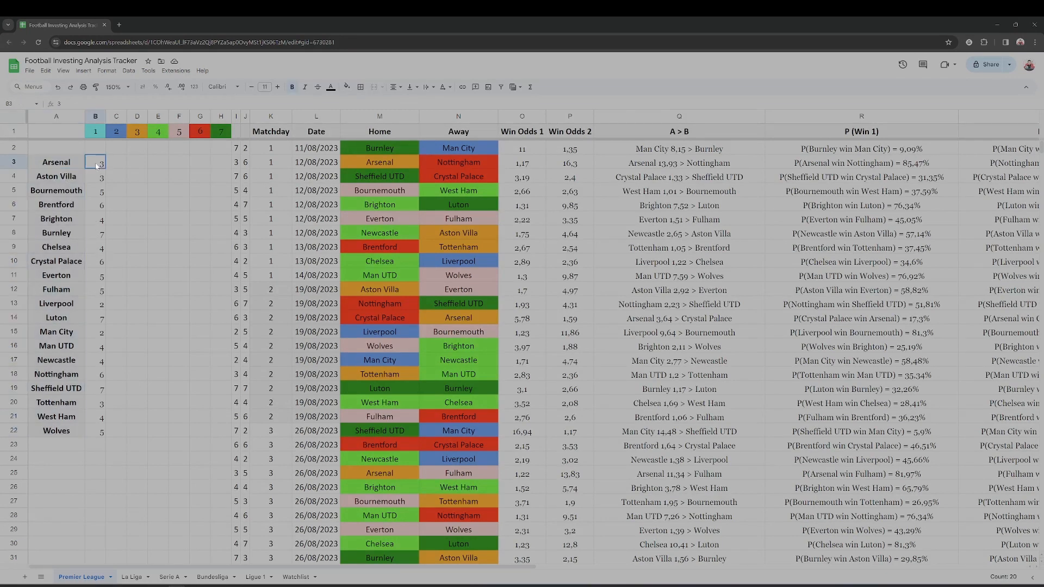
click(93, 191)
click(94, 220)
click(96, 234)
click(96, 262)
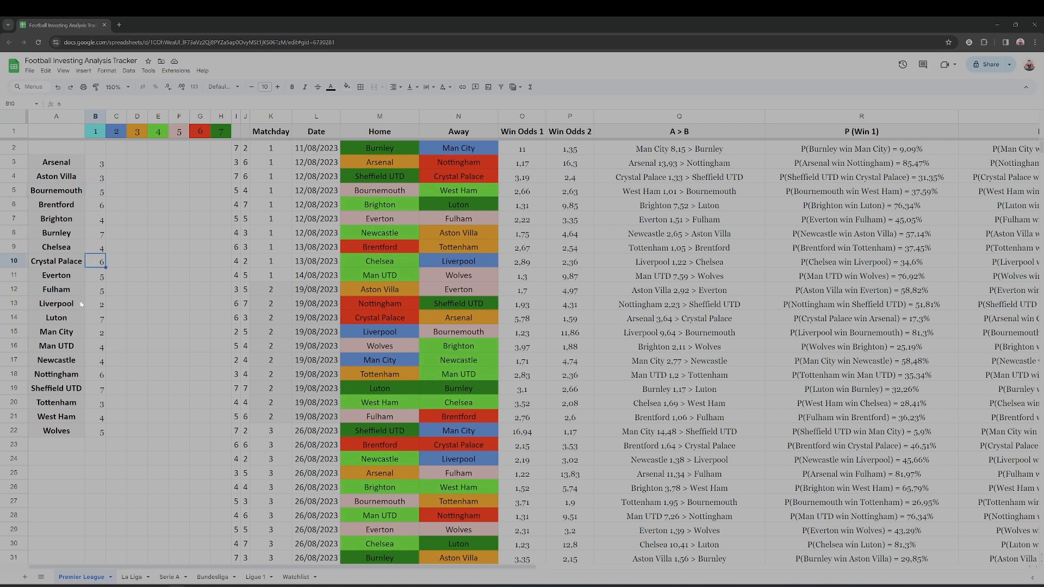
click(82, 304)
Look over the colour key for rankings 1 to 7 in row 1.
click(137, 190)
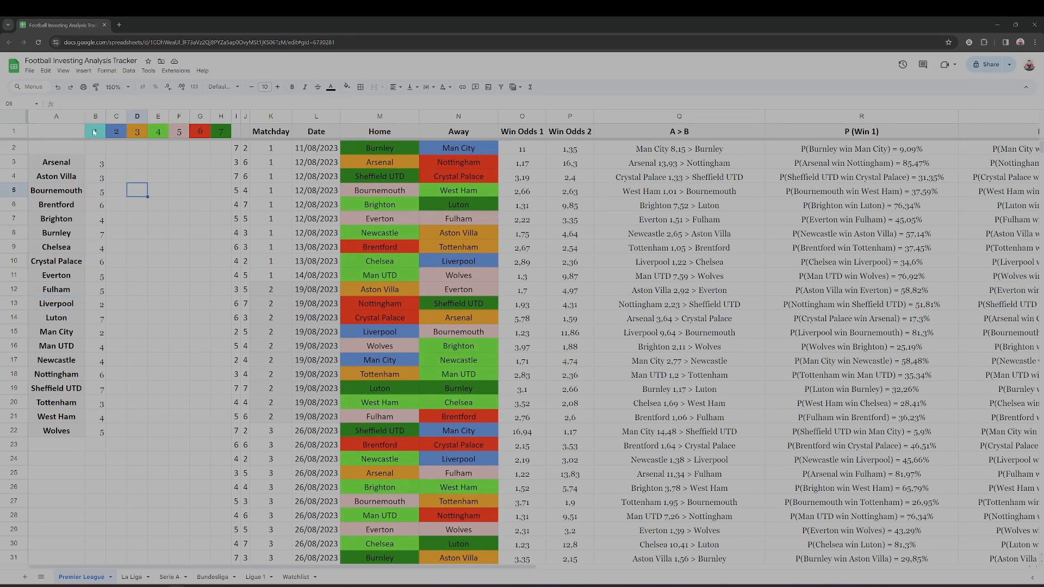
click(202, 129)
click(135, 150)
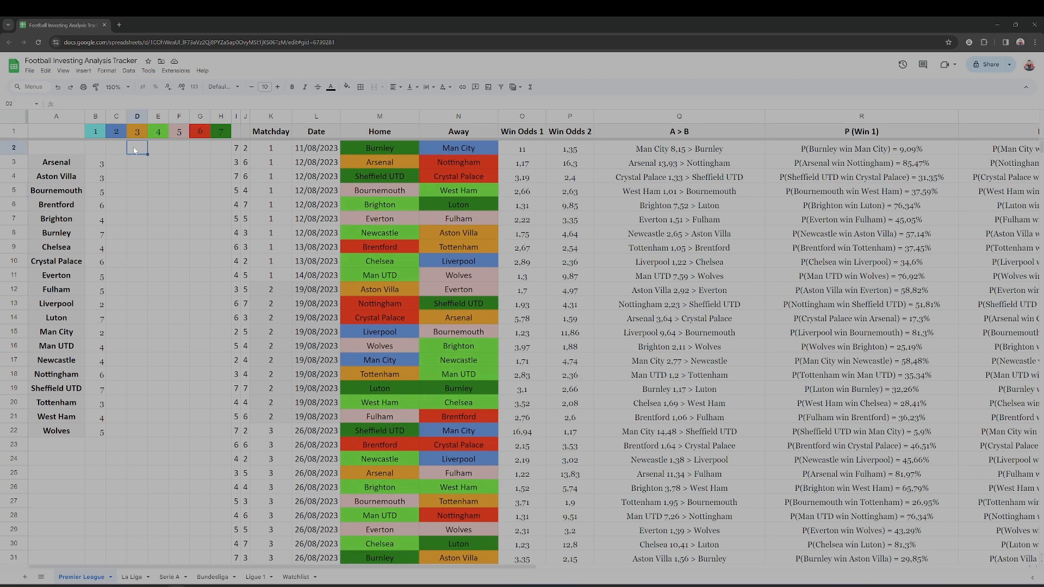
click(150, 236)
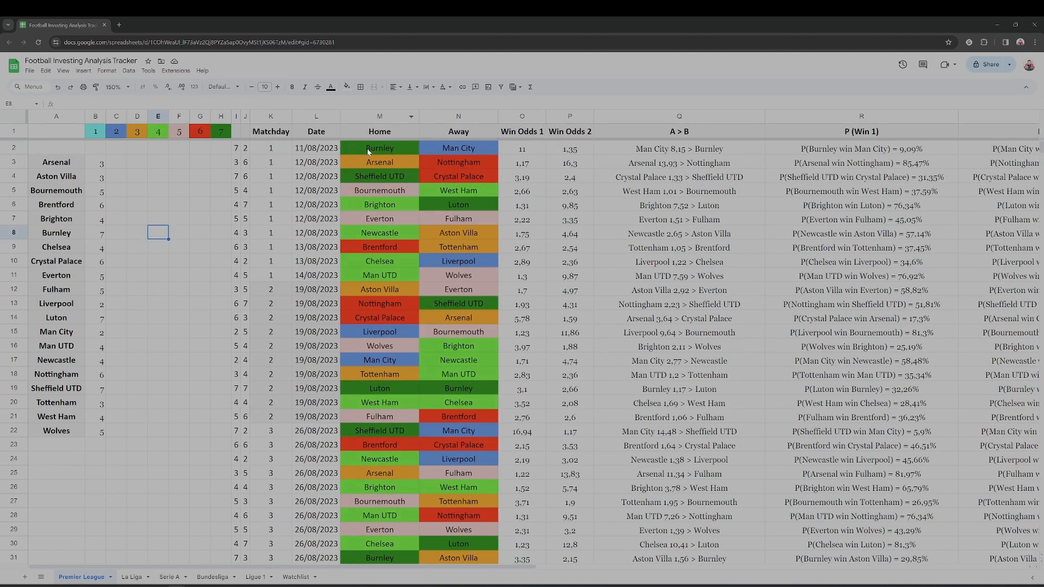
Review the conditional format rules of the Home column, view the details of the =I2=1 rule, and close the rules.
click(373, 117)
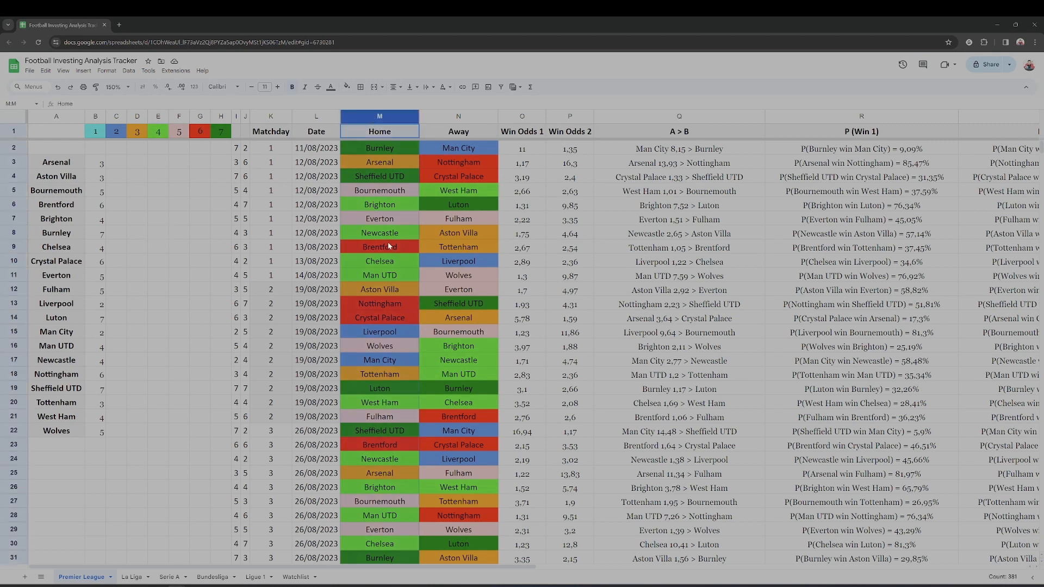
click(446, 116)
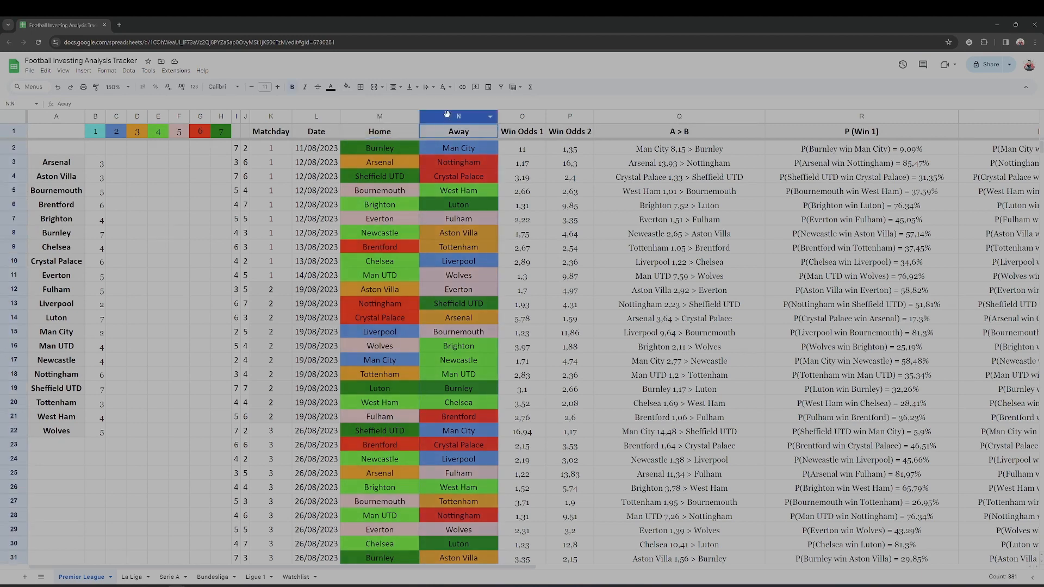
click(377, 117)
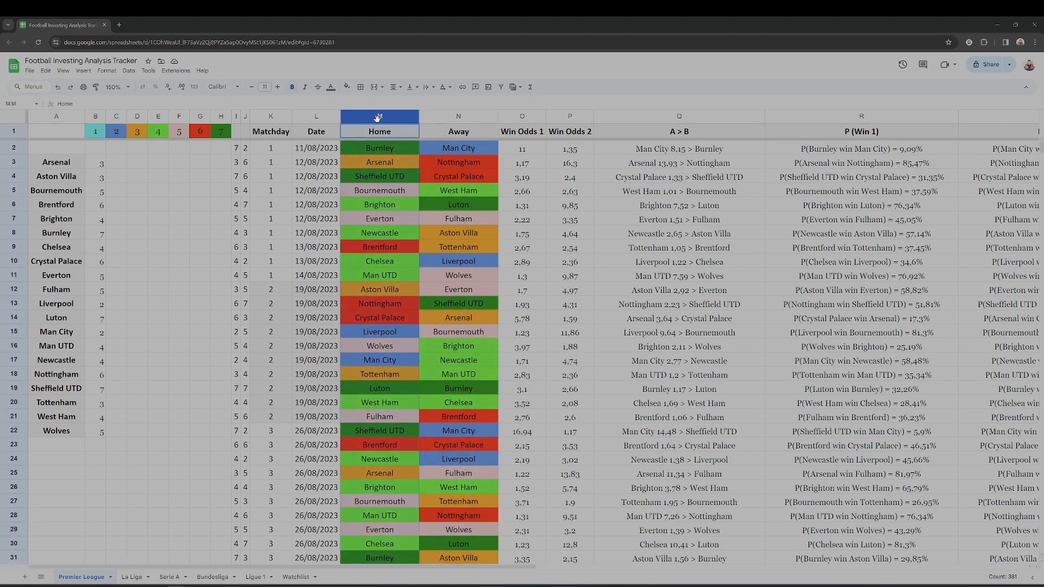
click(101, 71)
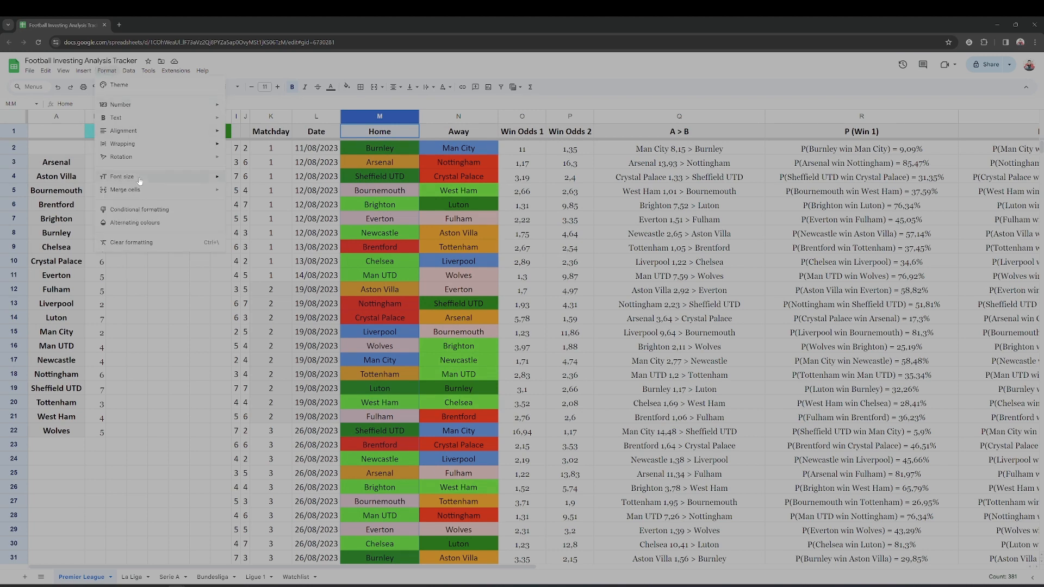
click(139, 212)
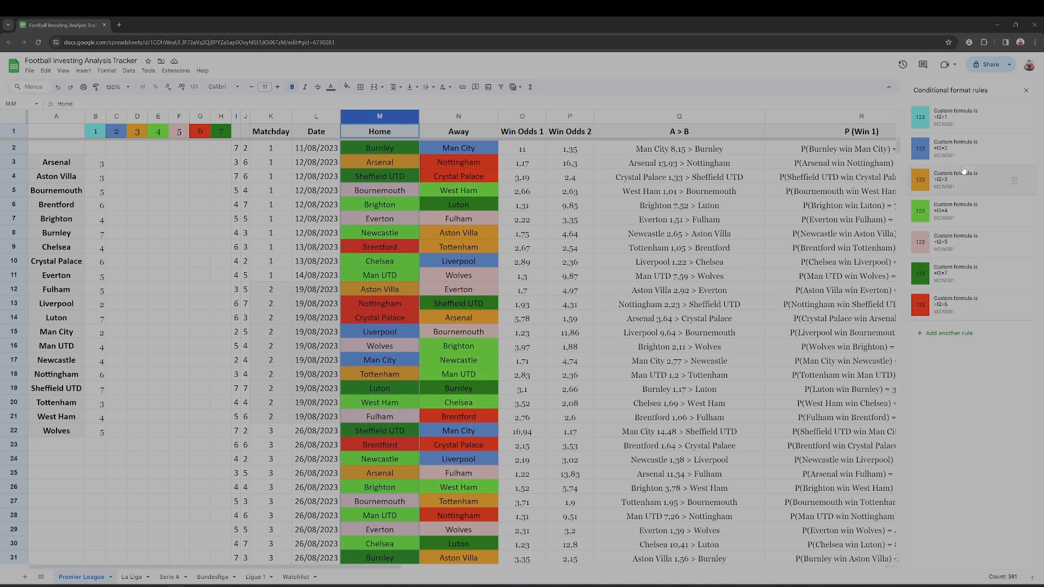
click(961, 126)
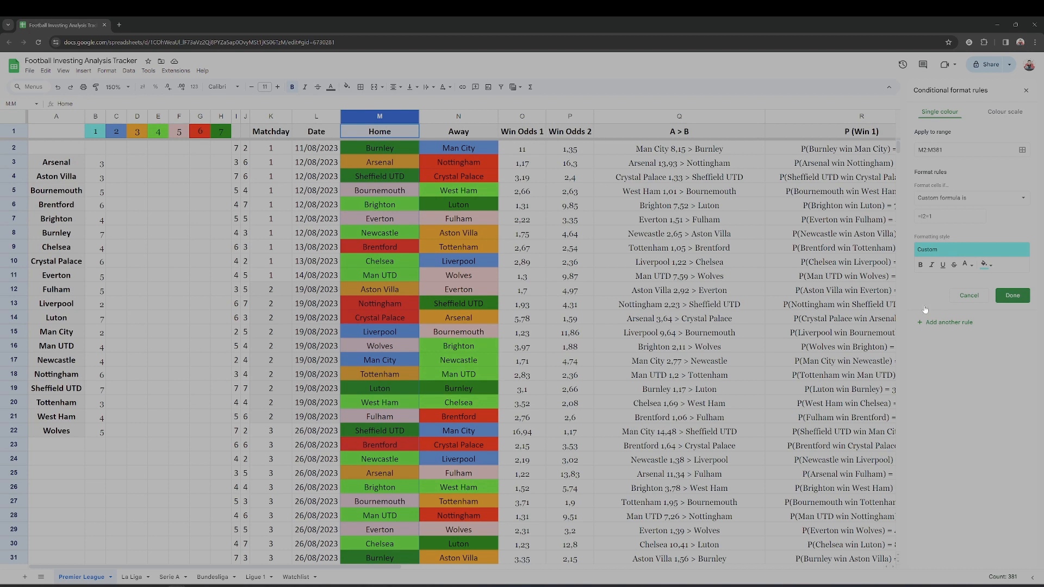
click(1012, 296)
click(1026, 91)
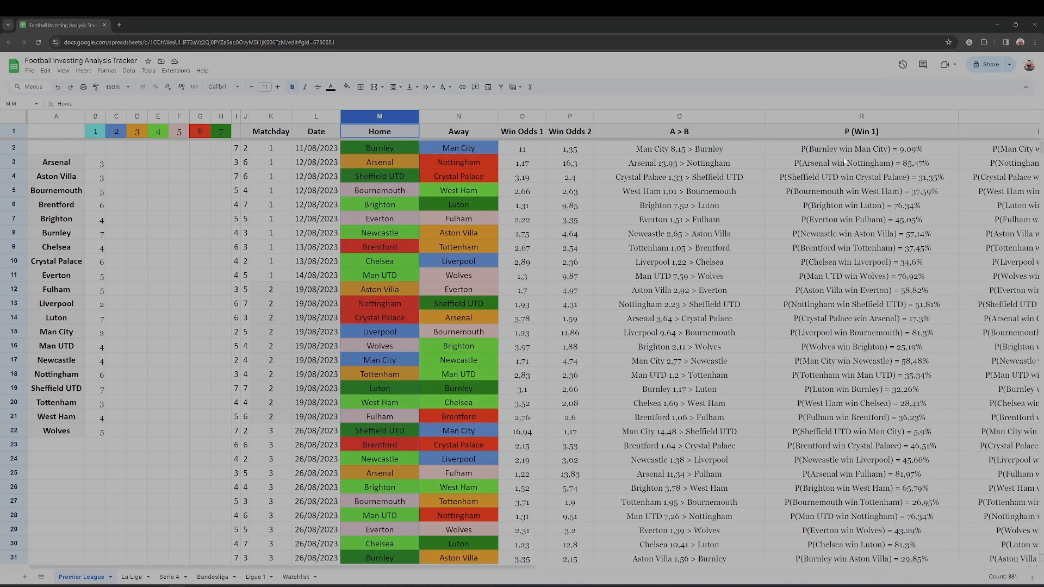
View the conditional format rules applied to the Away column N.
click(451, 119)
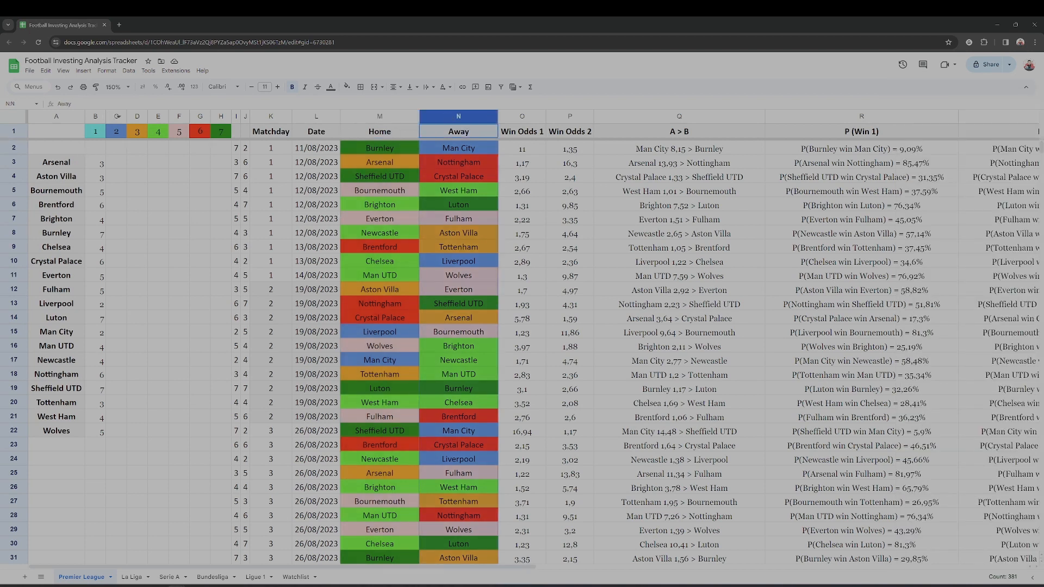
click(106, 72)
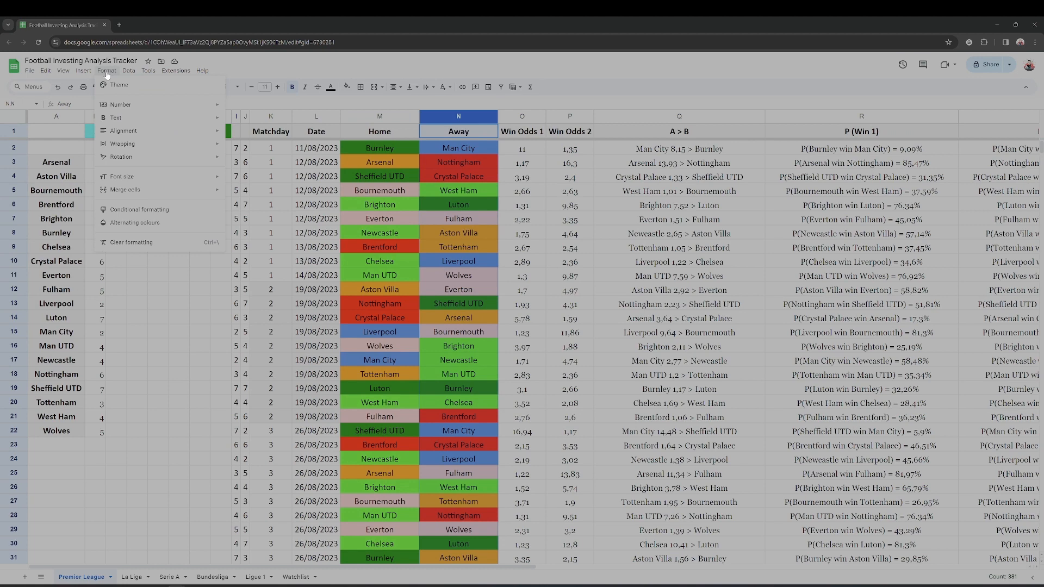
click(120, 214)
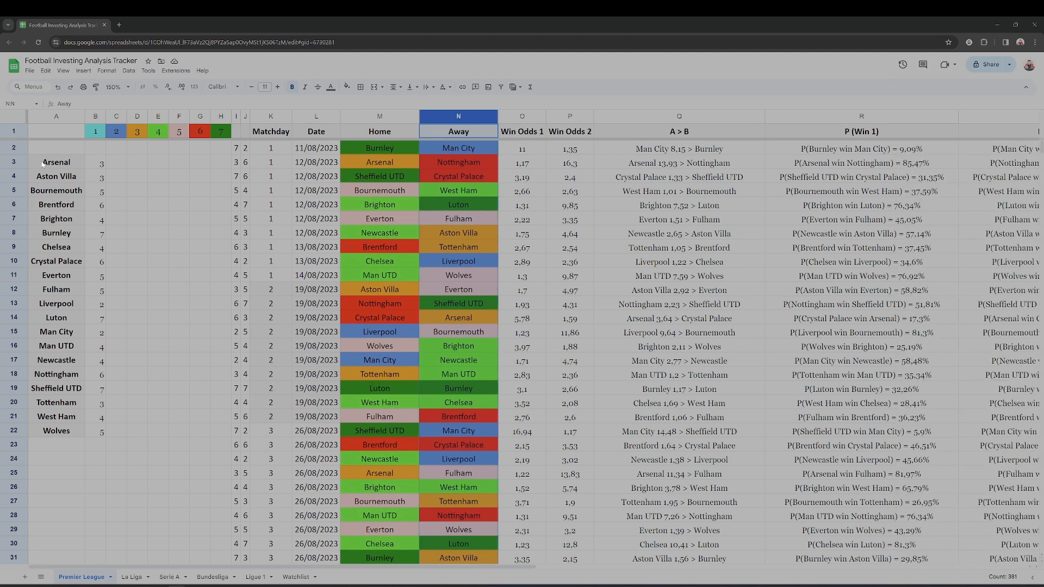
Set Arsenal's ranking in B3 to 1.
click(77, 167)
key(Right)
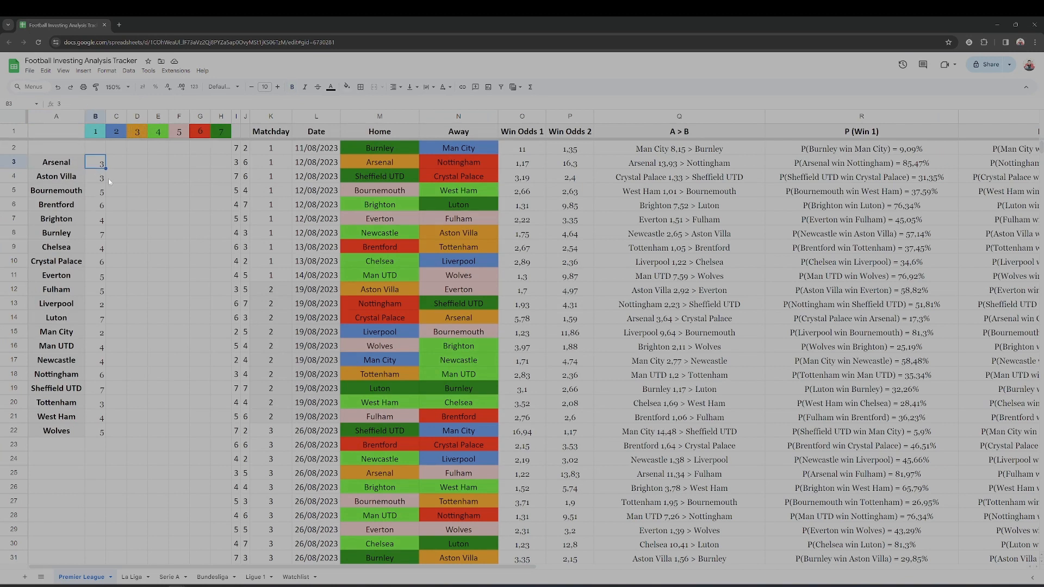
text(1)
click(125, 222)
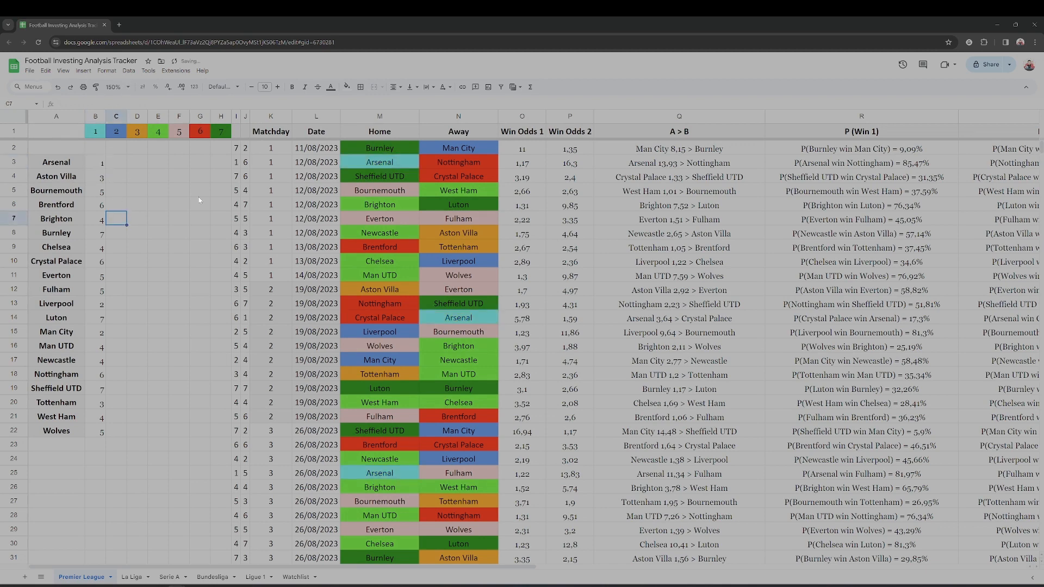
Check Arsenal's lookup value in I3 and its cell colour in M3 against the Home column's conditional format rules.
click(235, 163)
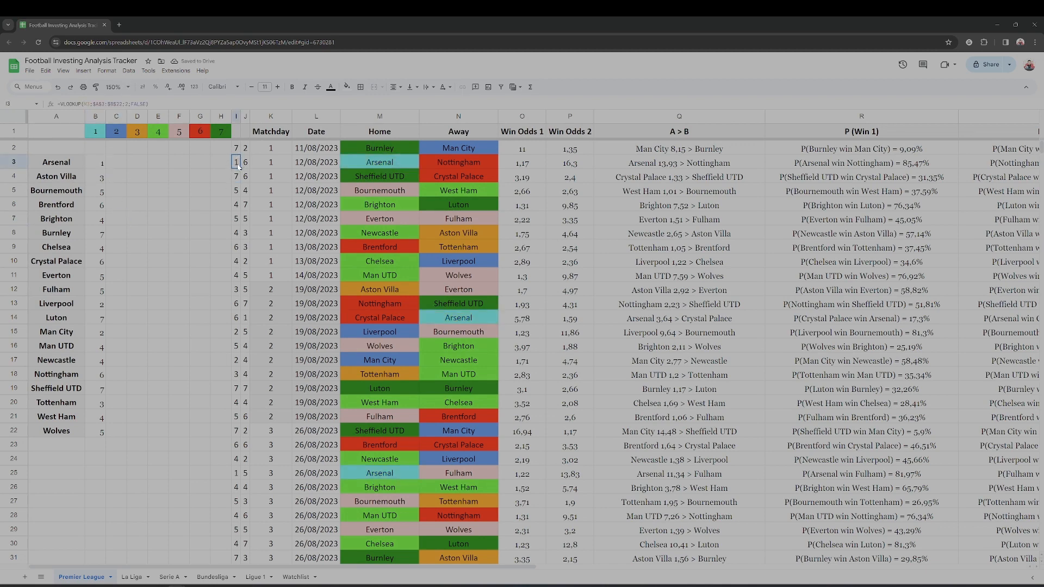
click(374, 166)
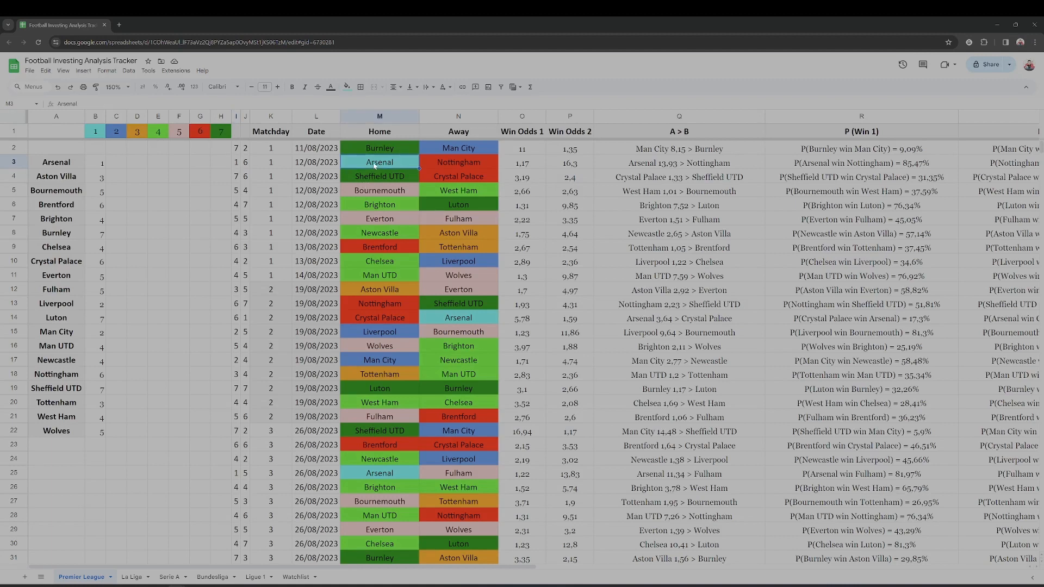
click(108, 71)
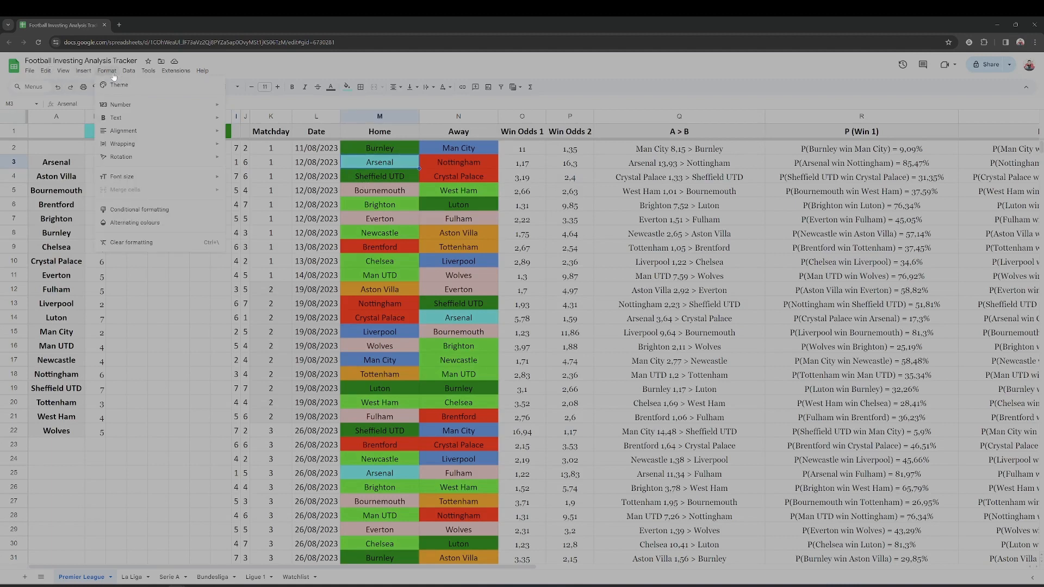
click(137, 209)
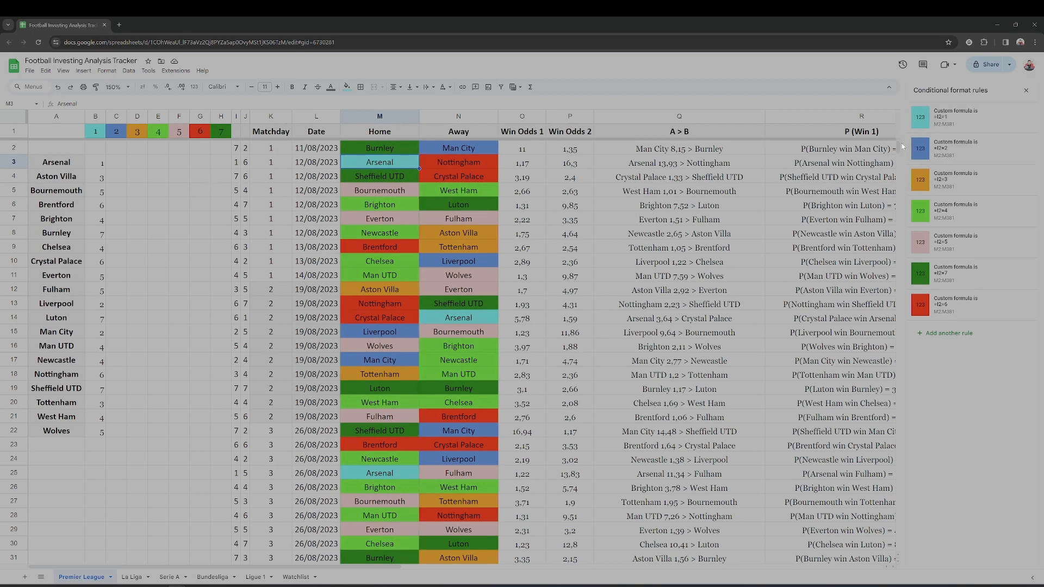
key(Escape)
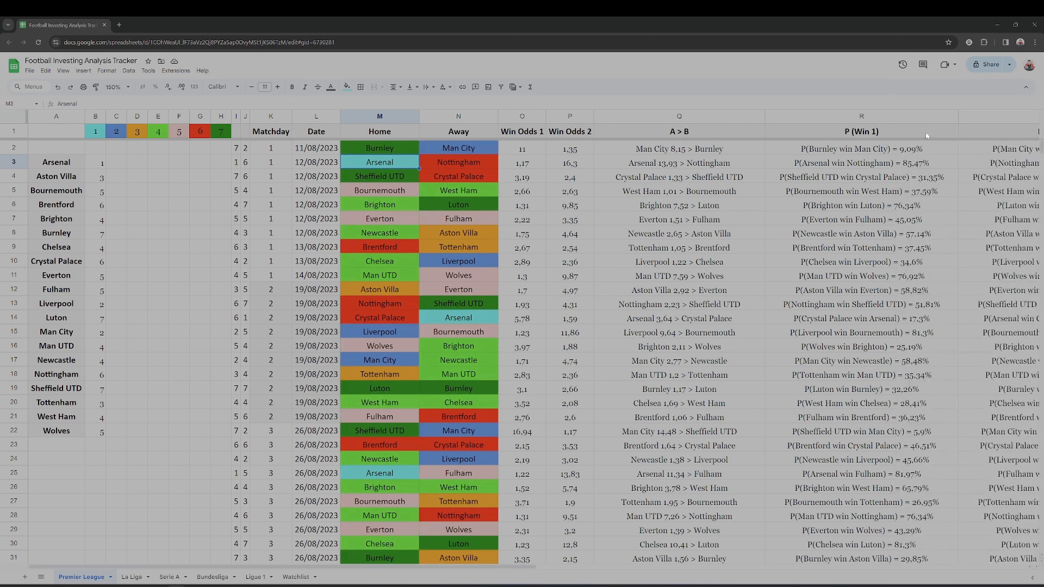
Set Arsenal's ranking in B3 to 3.
click(103, 162)
text(3)
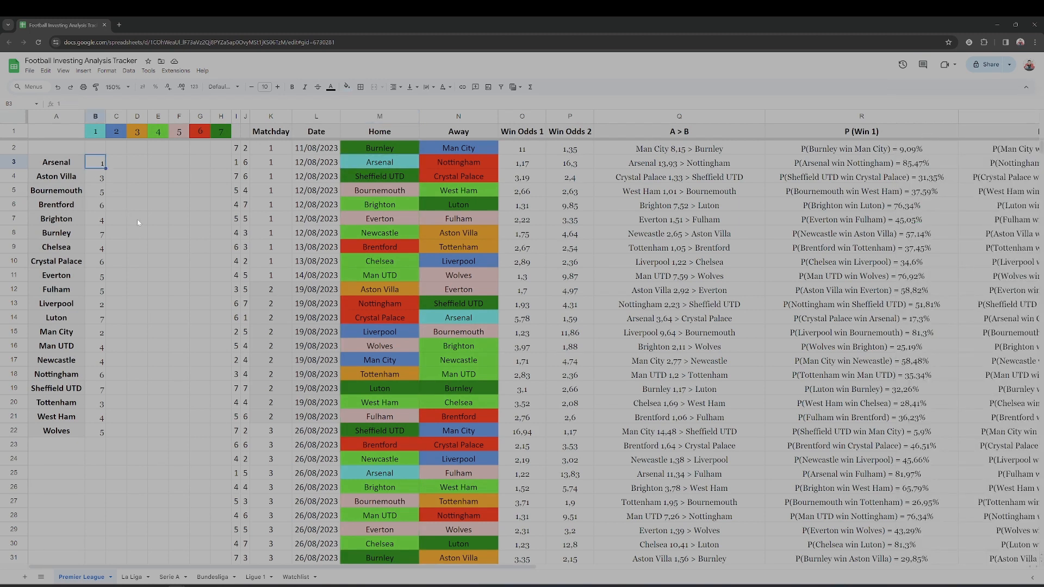
click(137, 218)
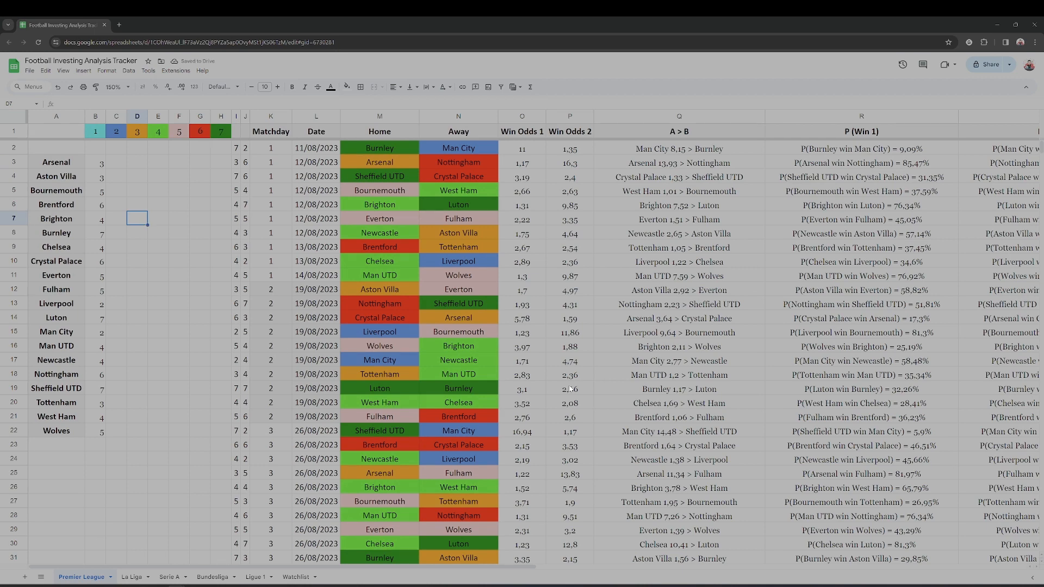
Set the sheet zoom to 100% and view the La Liga and Serie A sheets for comparison.
click(124, 89)
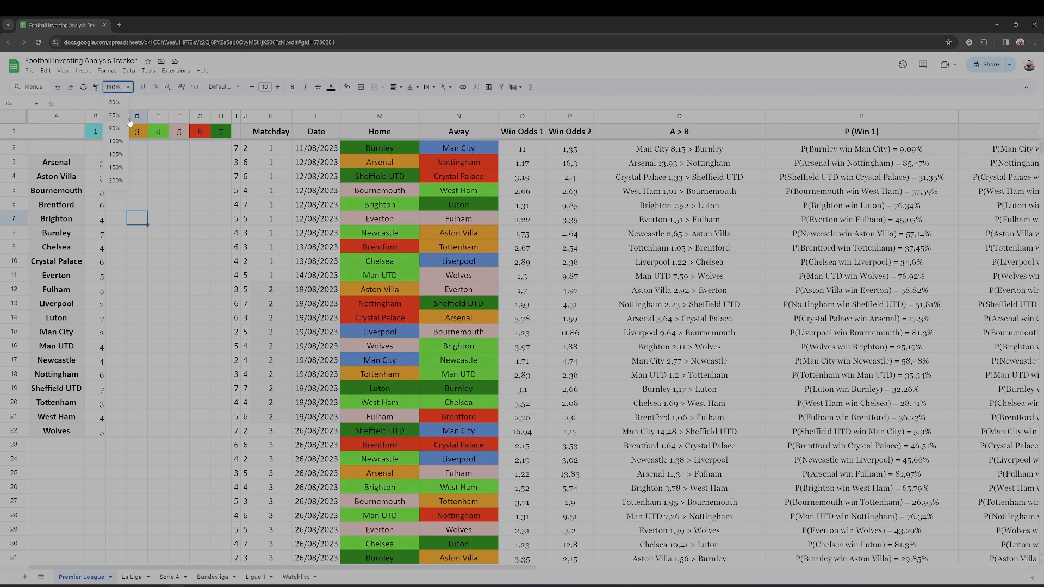
click(116, 141)
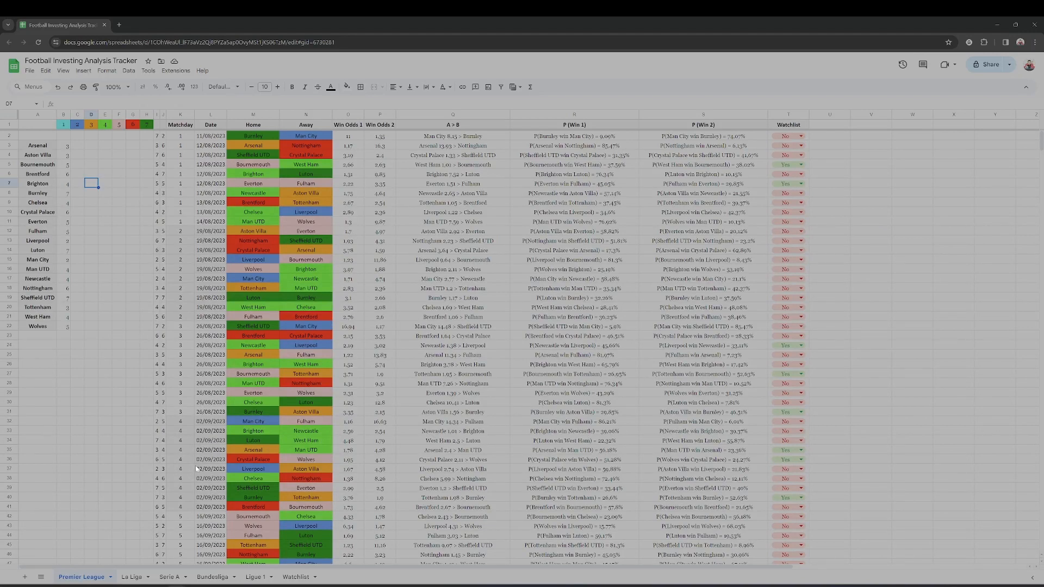
click(133, 576)
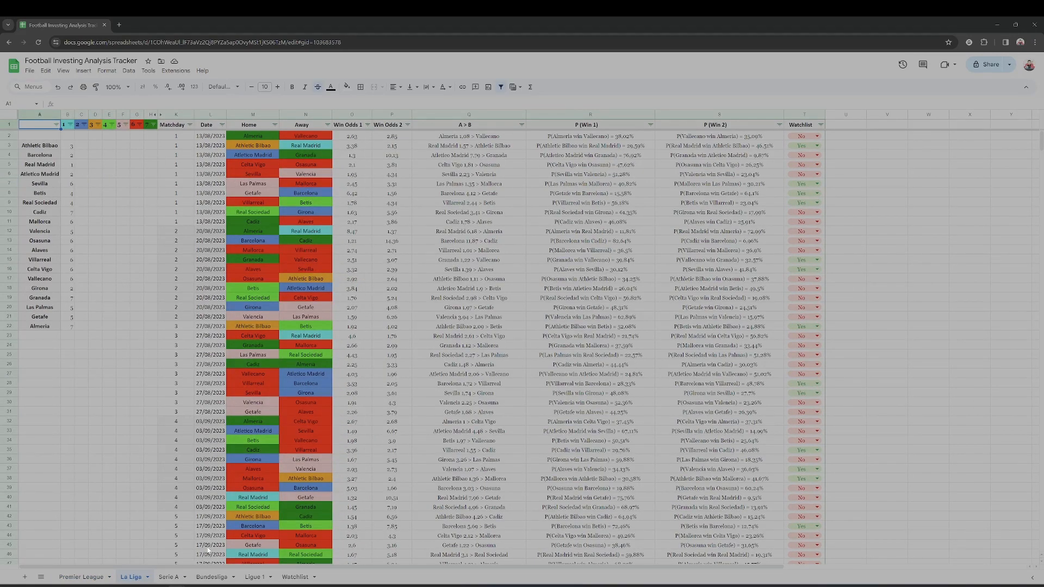
click(167, 576)
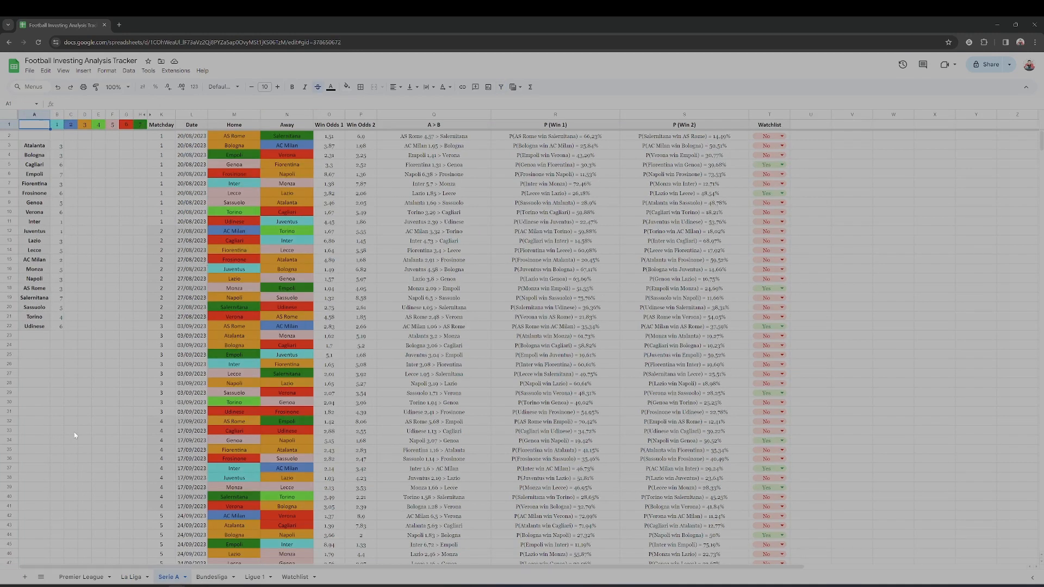
Hide the lookup columns I and J on the Premier League sheet.
click(72, 579)
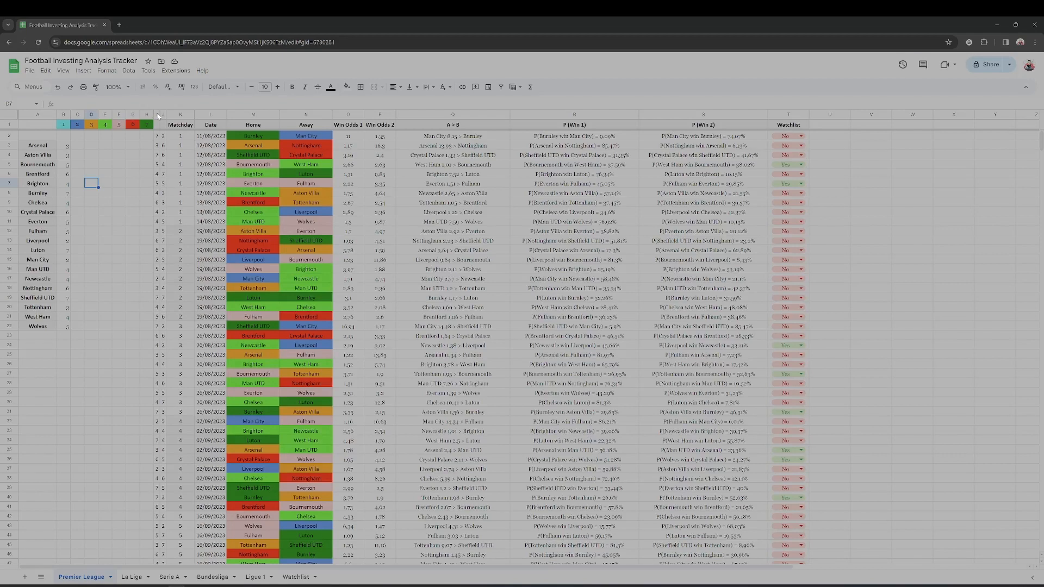
drag(157, 115, 163, 115)
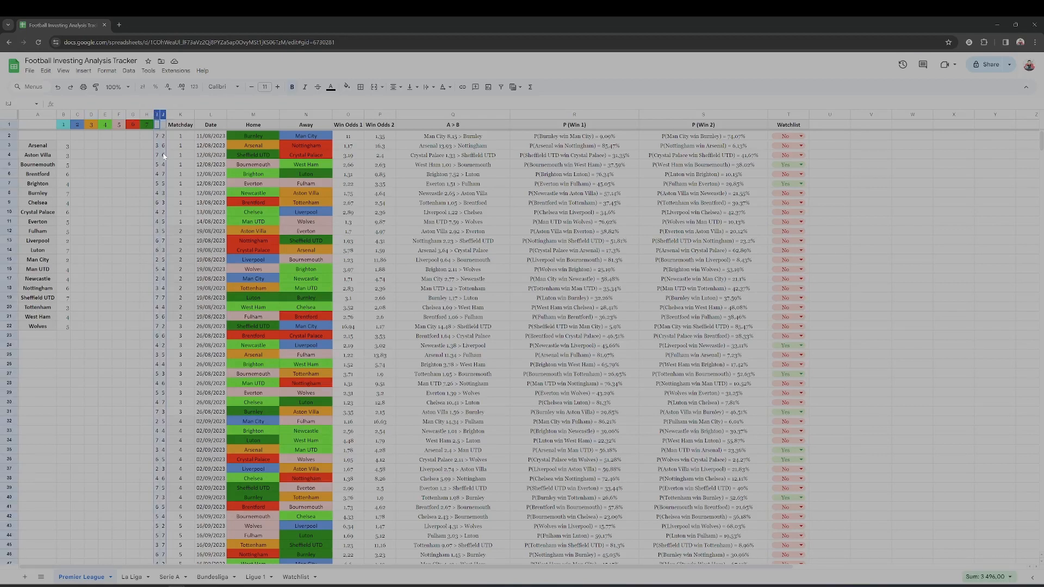
right_click(163, 156)
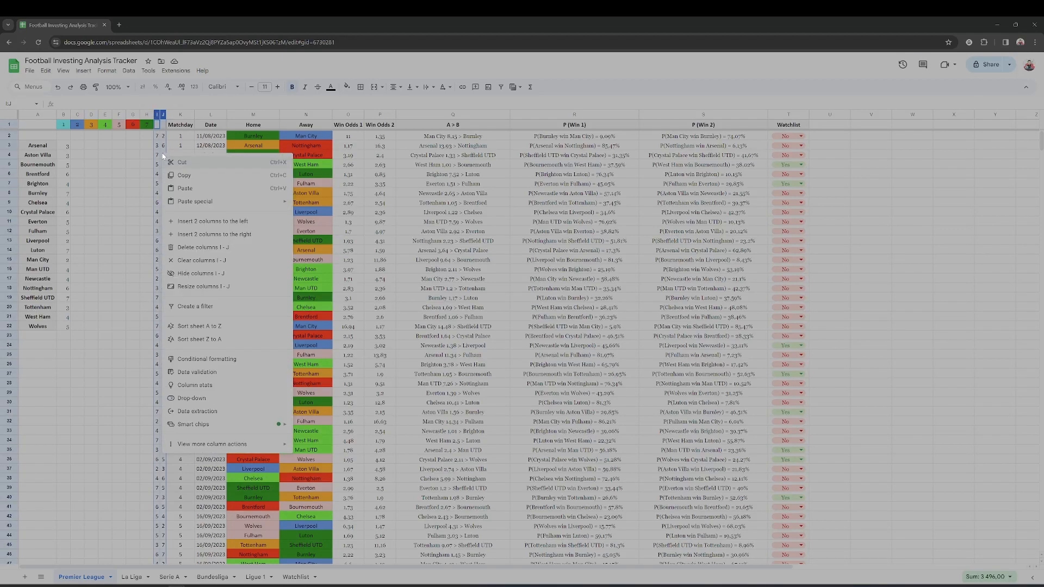
click(200, 274)
View the Sheffield Utd. - West Ham entry in the Watchlist sheet and return to a P (Win 1) formula in the Premier League sheet.
click(294, 580)
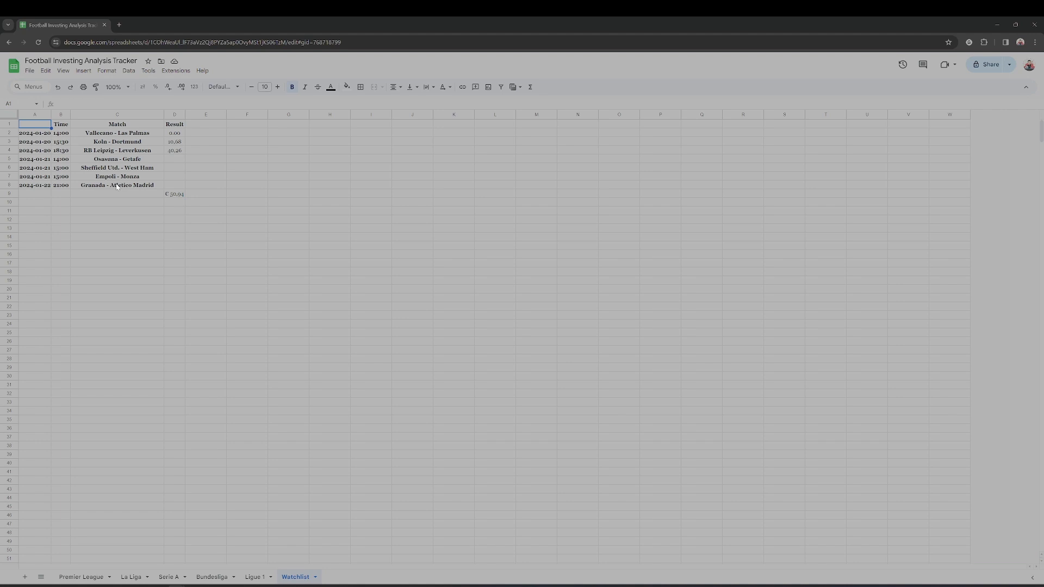
click(100, 170)
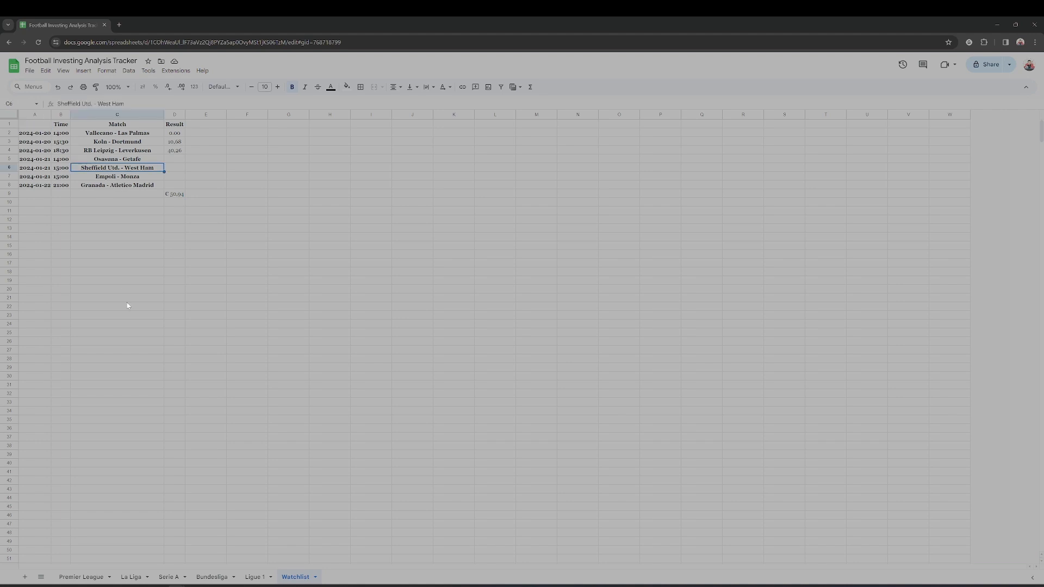
click(80, 577)
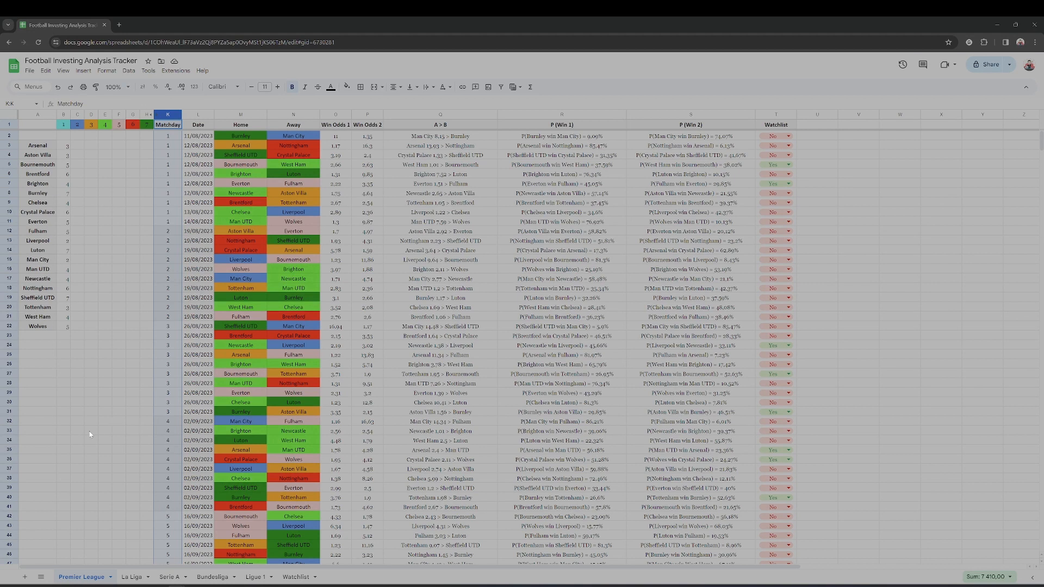
click(568, 260)
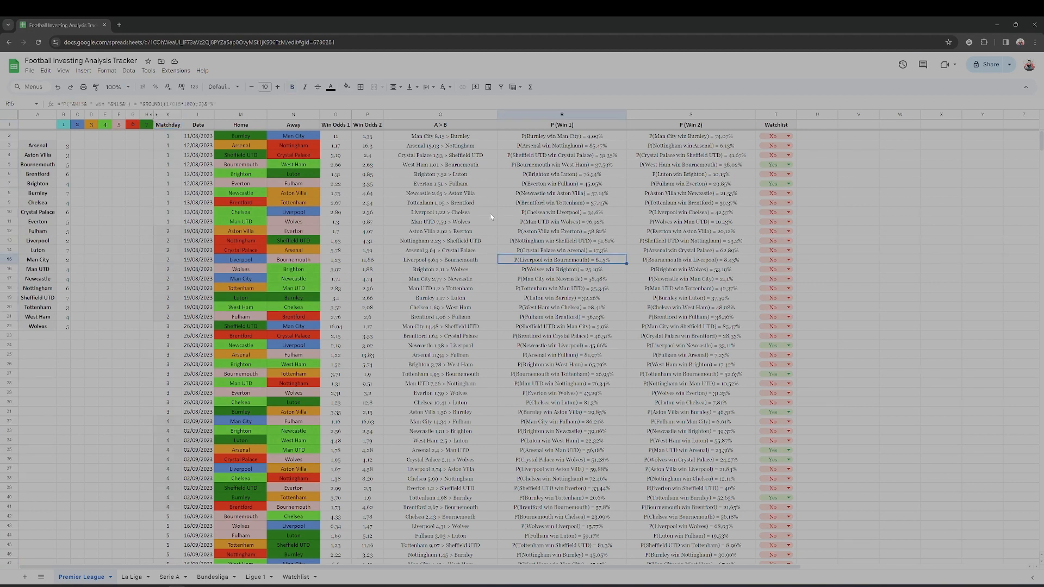